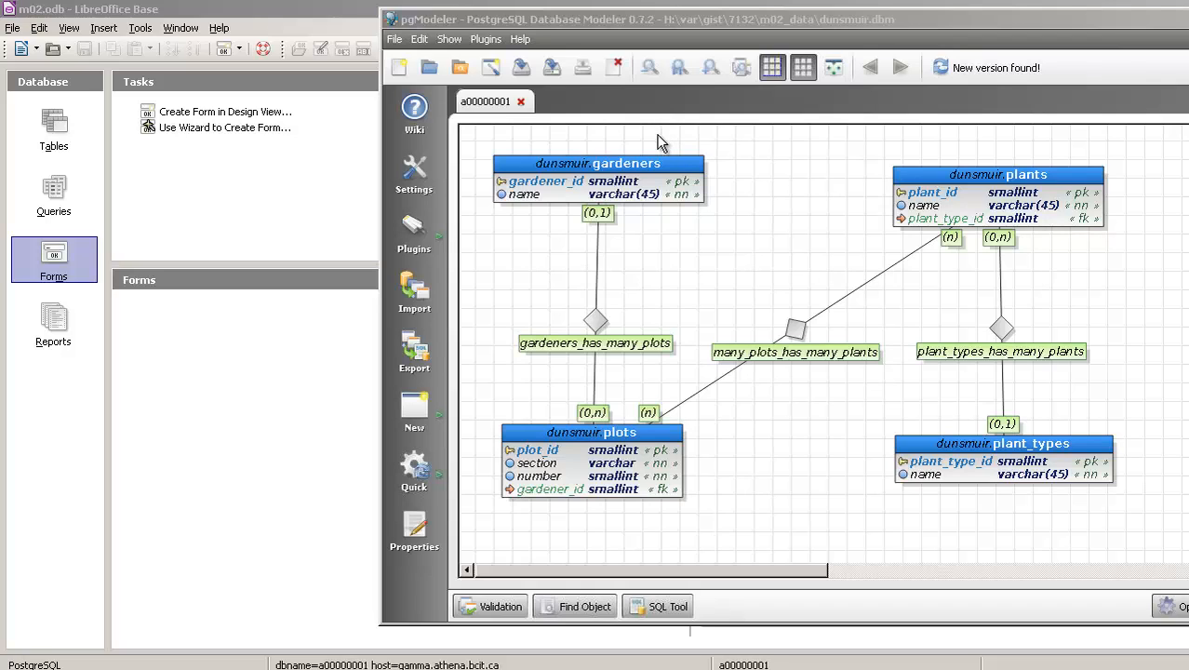
Examine the gardeners, plots, plants and plant_types tables and their relationships in the dunsmuir model diagram.
click(633, 162)
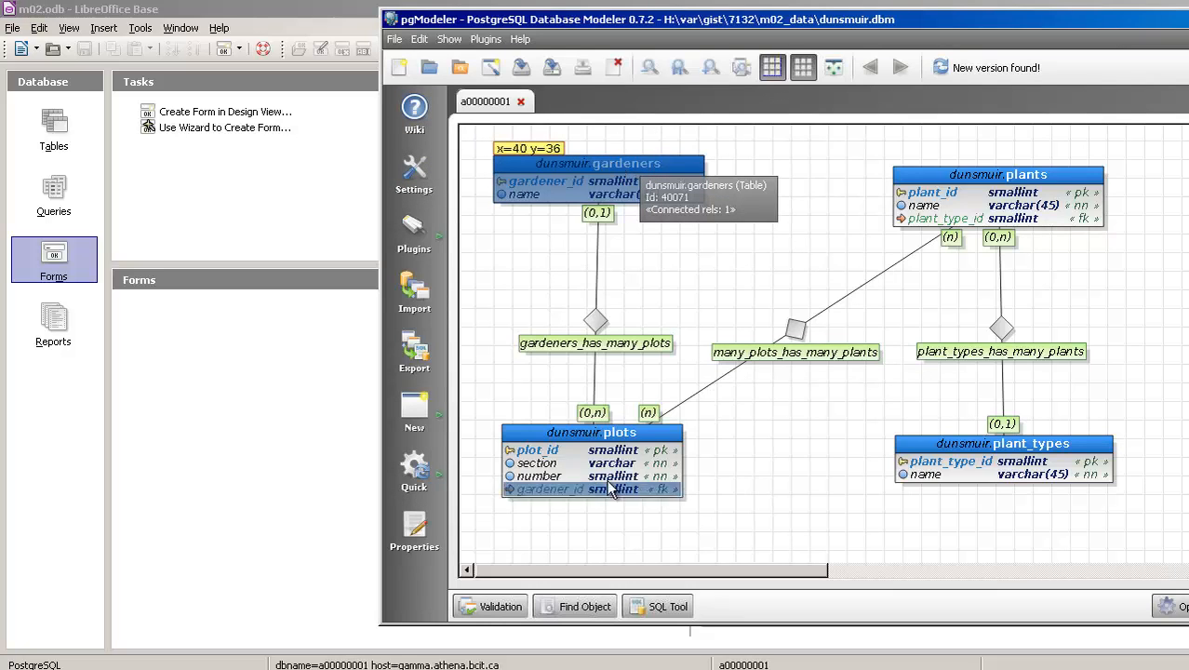
click(600, 431)
click(1009, 186)
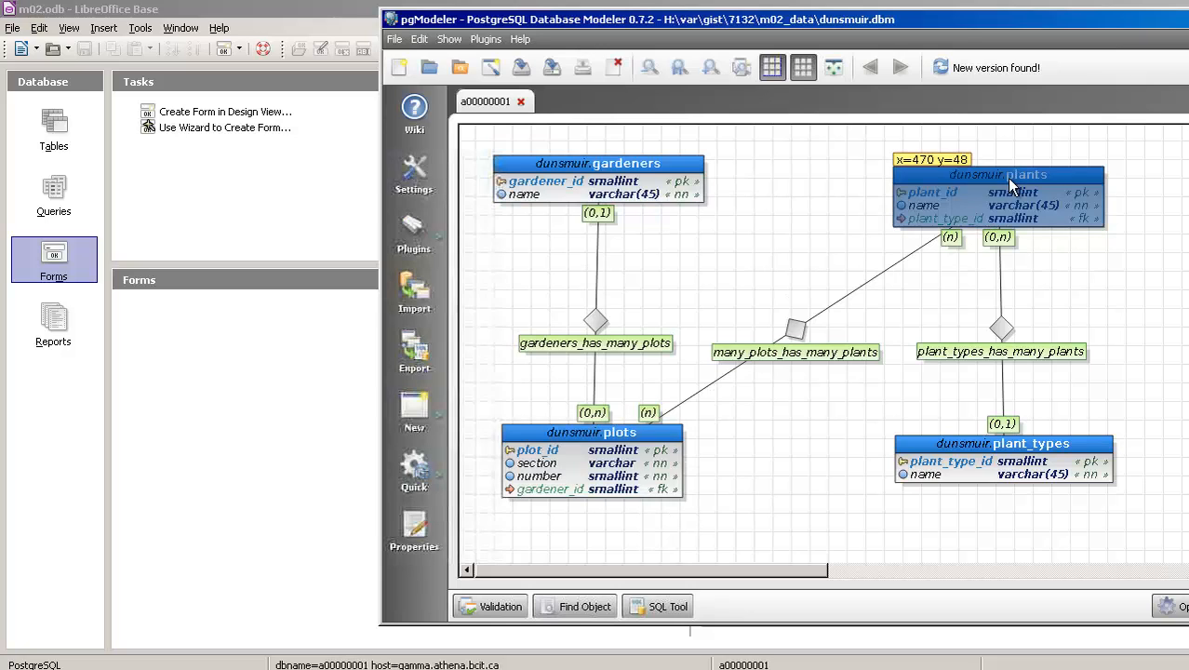
click(939, 441)
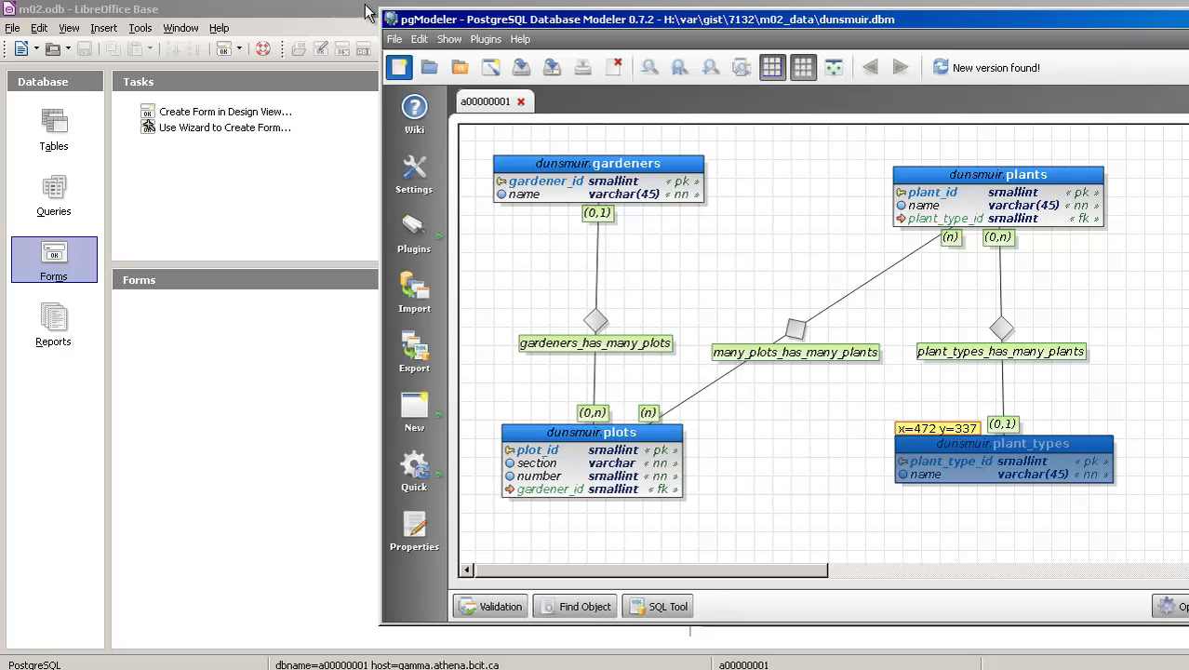
Switch to LibreOffice Base and connect to the m02 database's tables by entering the account password.
click(277, 11)
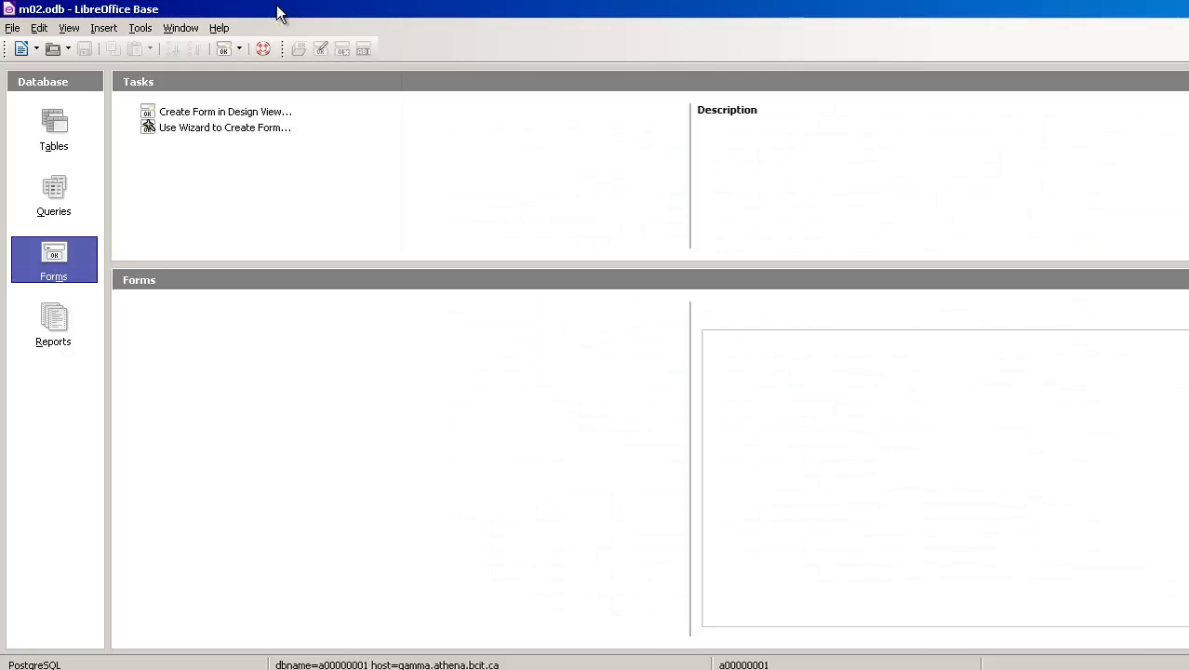
click(58, 144)
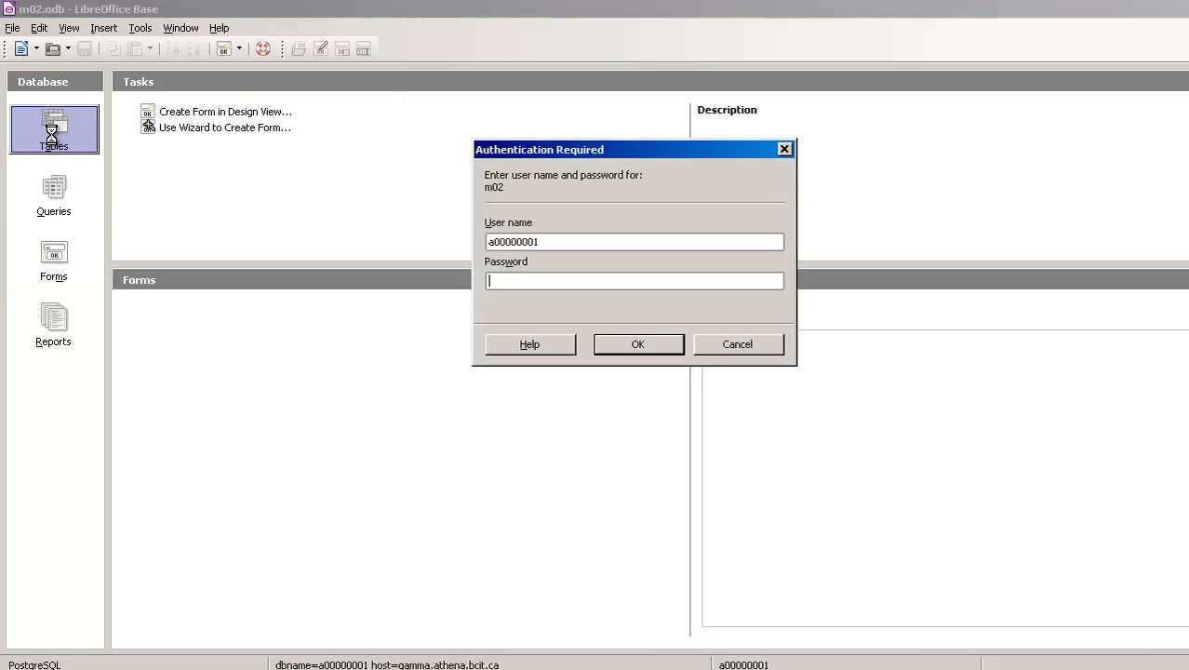
click(524, 279)
text(******)
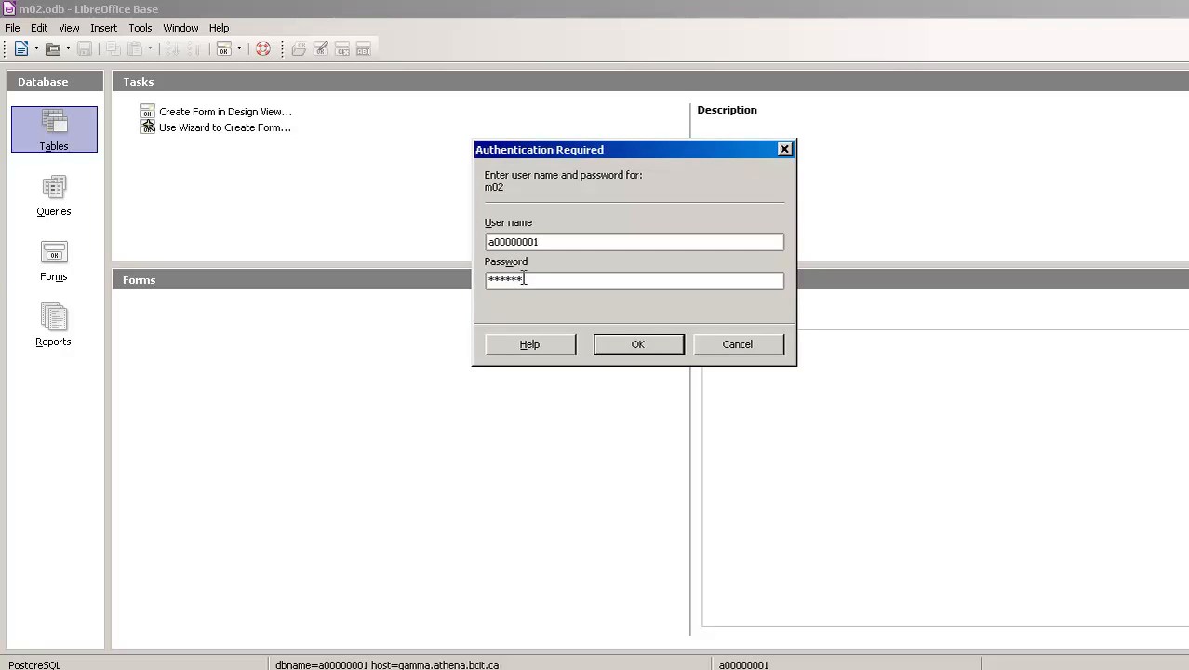
click(655, 343)
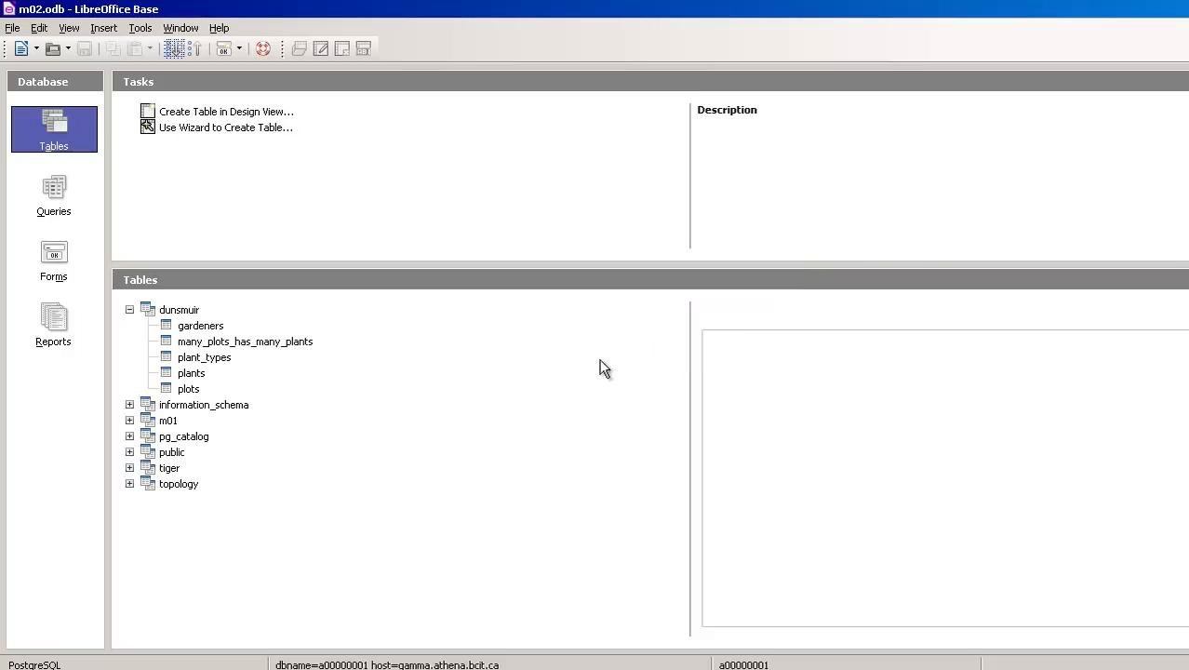
View the records of the dunsmuir gardeners table and close its data view.
double_click(191, 327)
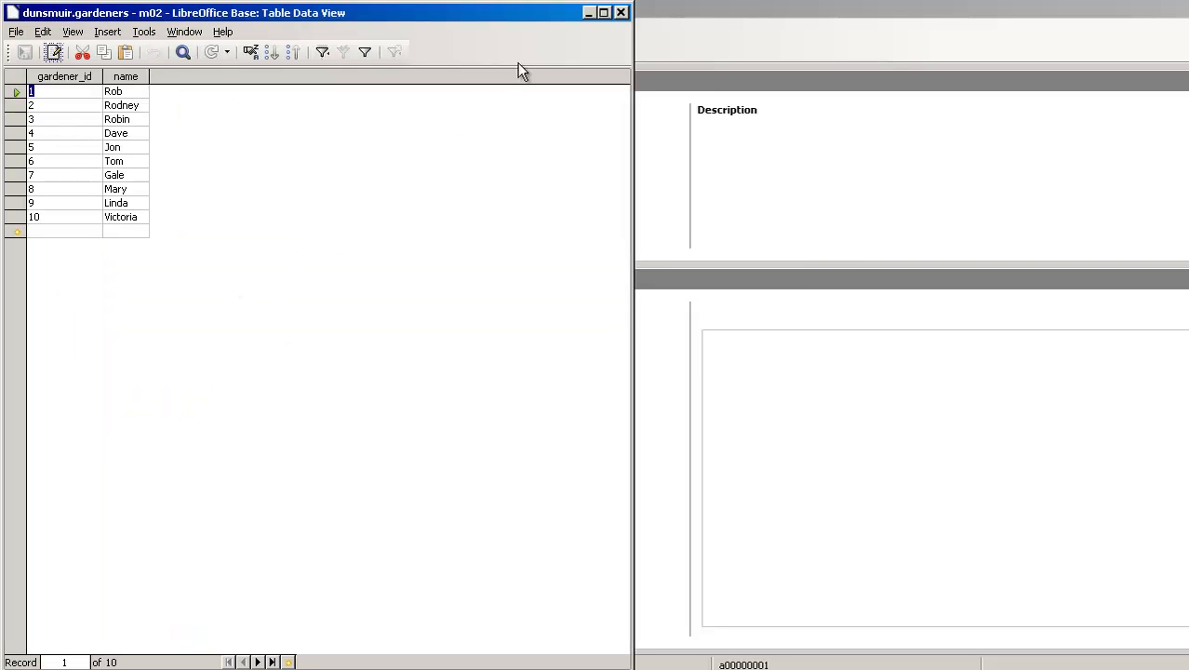
click(621, 12)
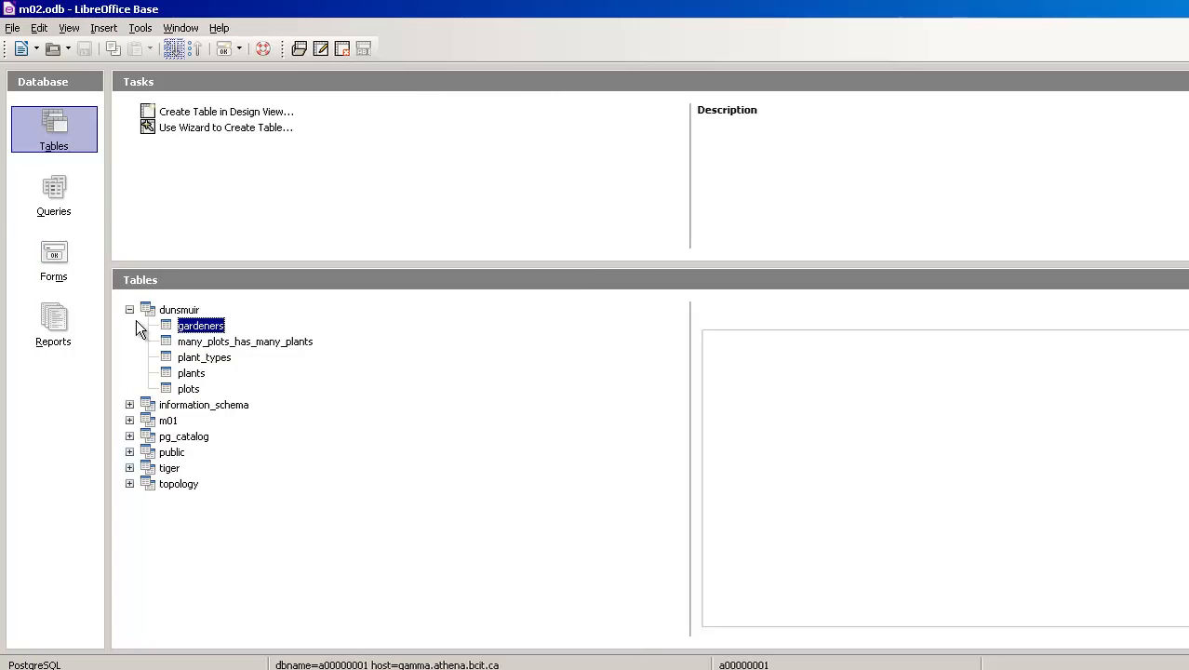
Create a query in Design View with the dunsmuir tables gardeners, many_plots_has_many_plants, plant_types, plants and plots.
click(50, 190)
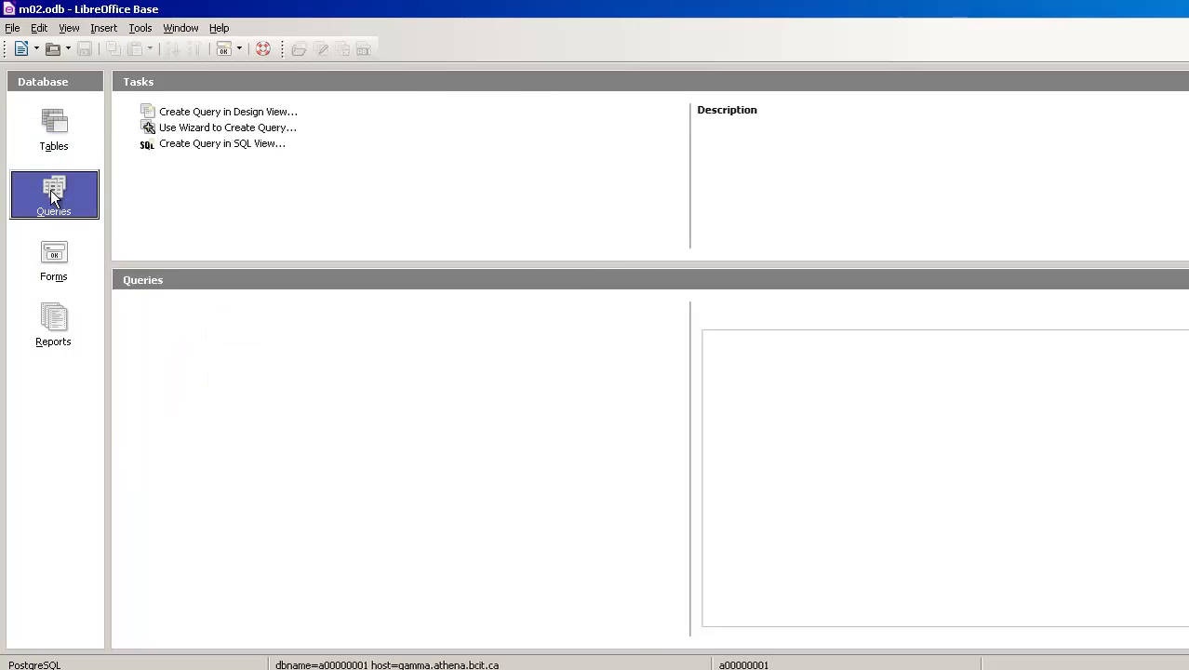
click(287, 114)
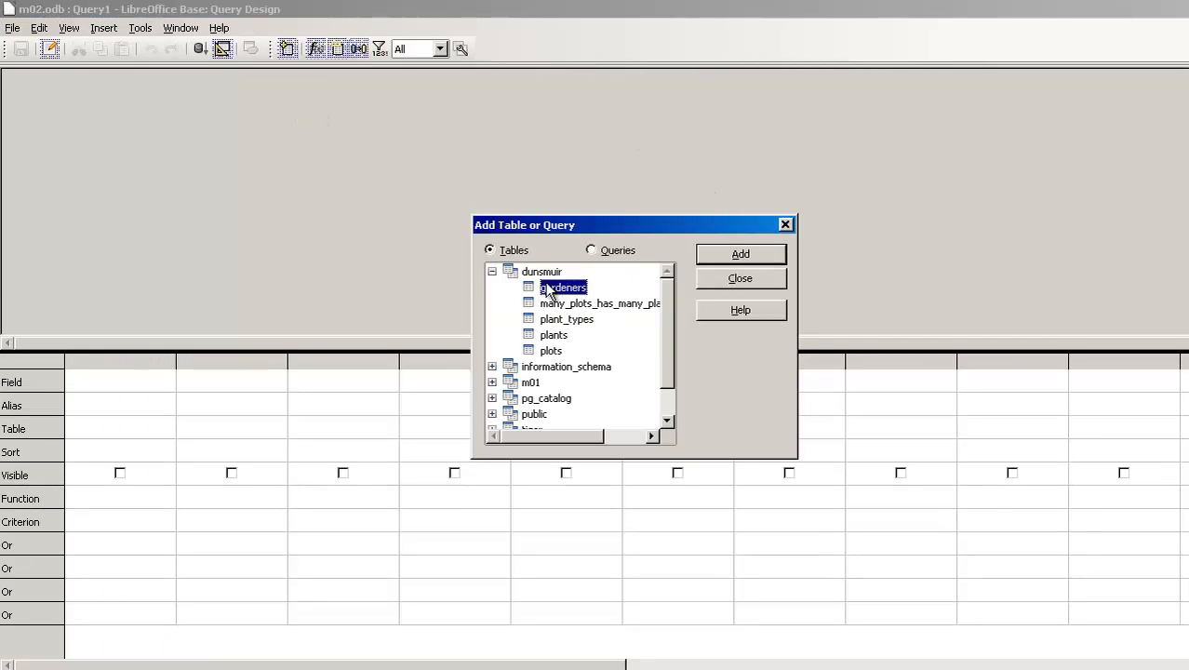
click(734, 255)
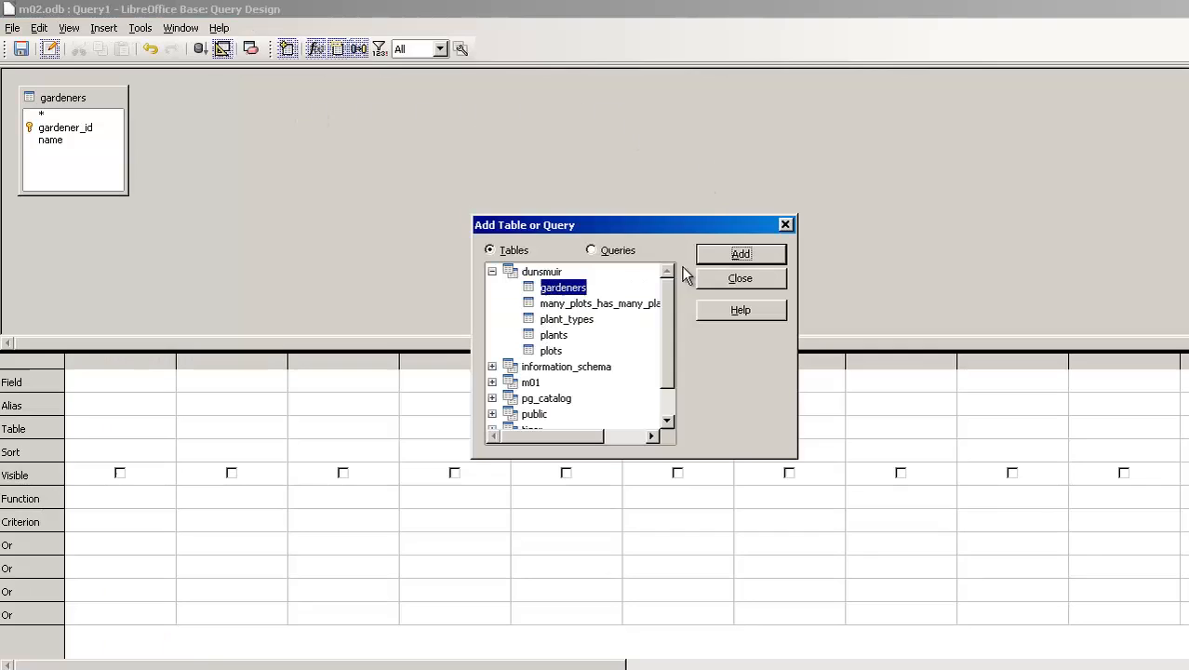
click(590, 304)
click(740, 254)
click(586, 319)
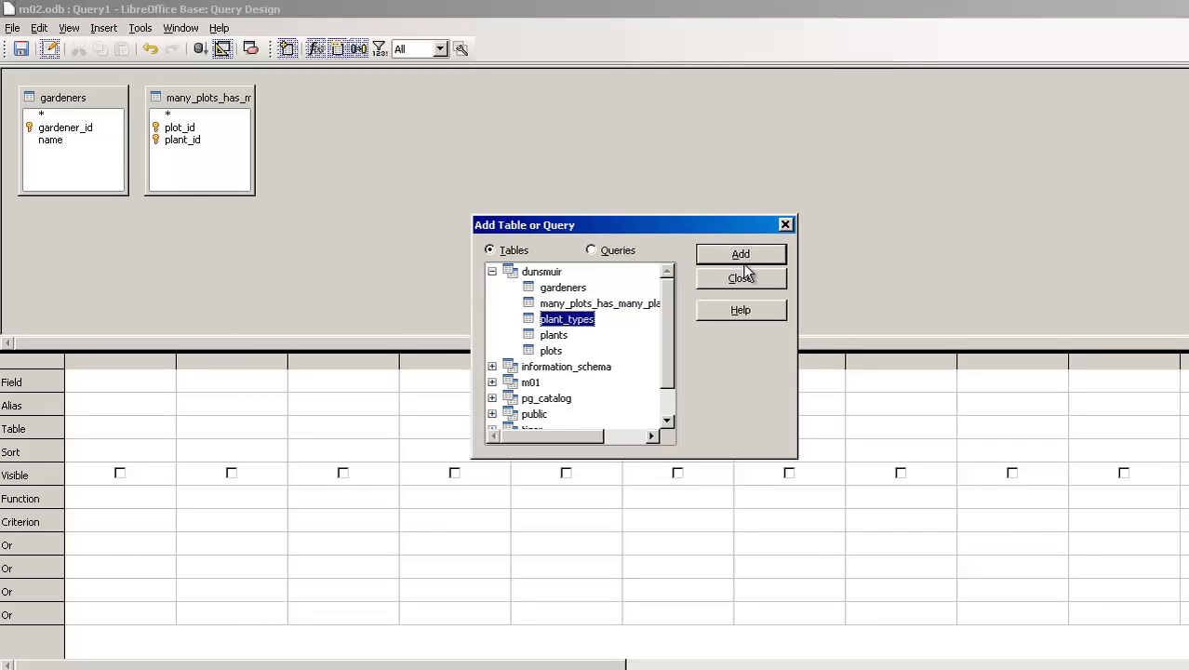
click(741, 259)
click(553, 335)
click(741, 254)
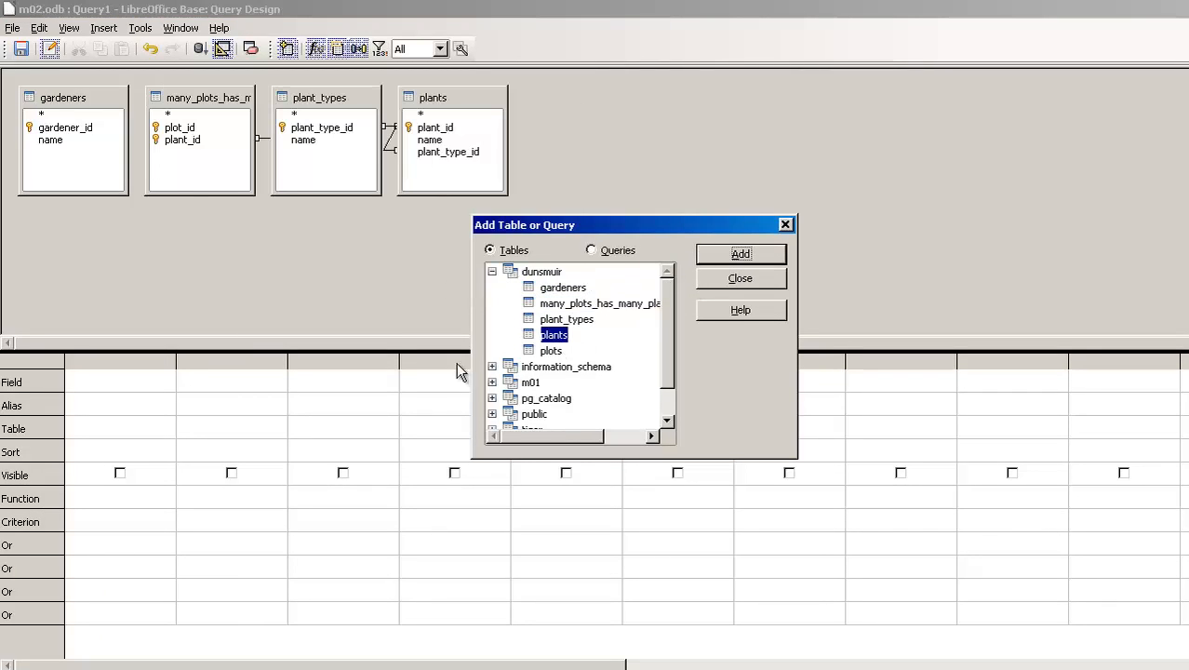
click(553, 351)
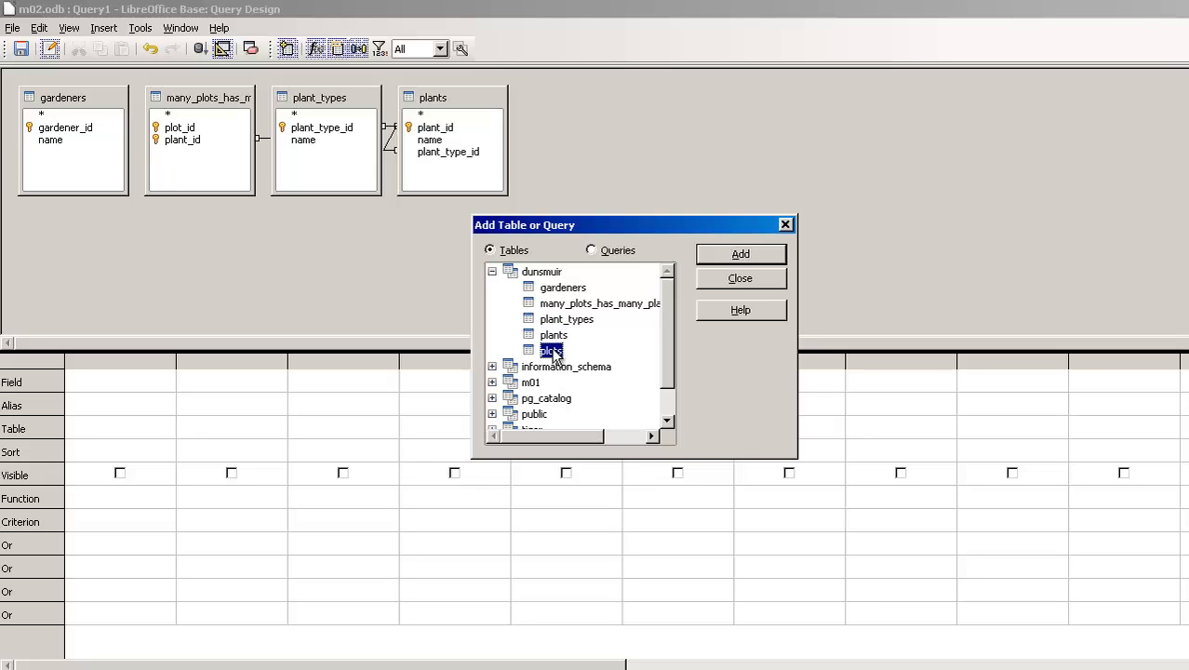
click(728, 262)
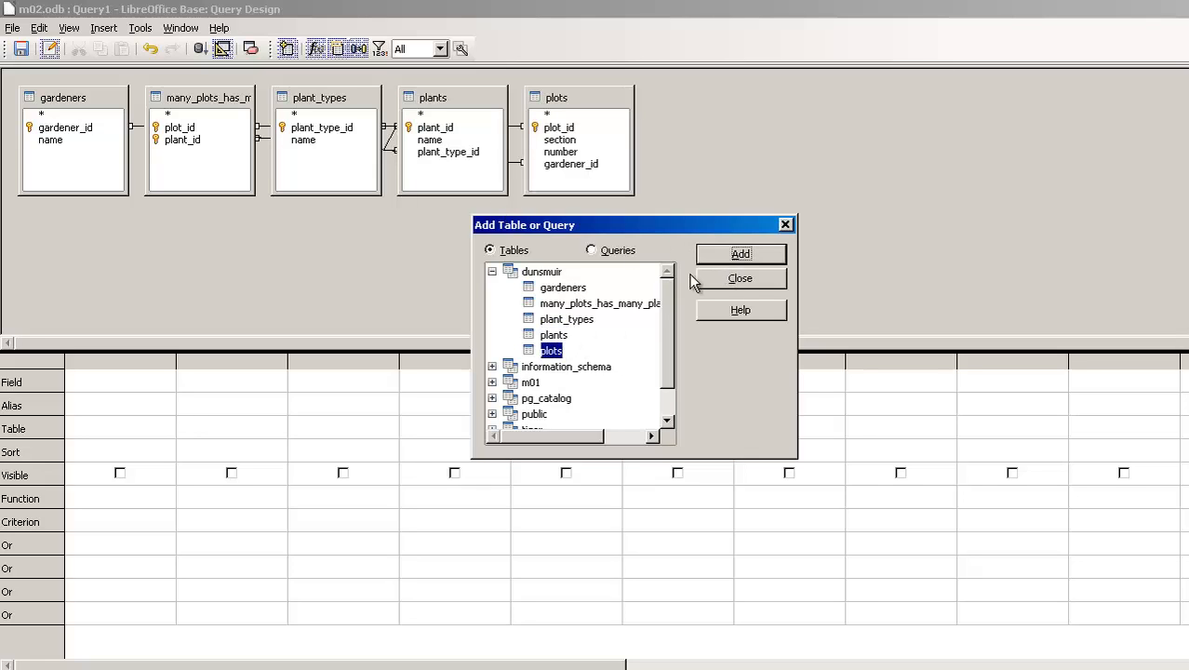
click(739, 279)
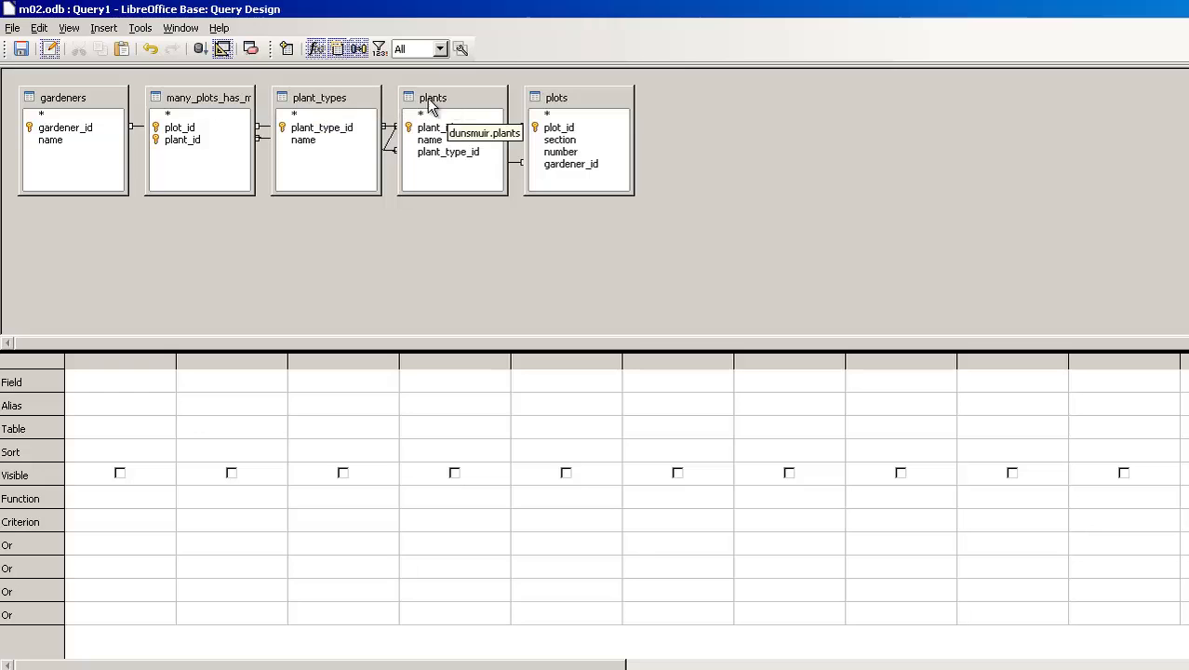
Arrange the query's tables from left to right as gardeners, plots, many_plots_has_many_plants, plants and plant_types.
drag(328, 103, 986, 97)
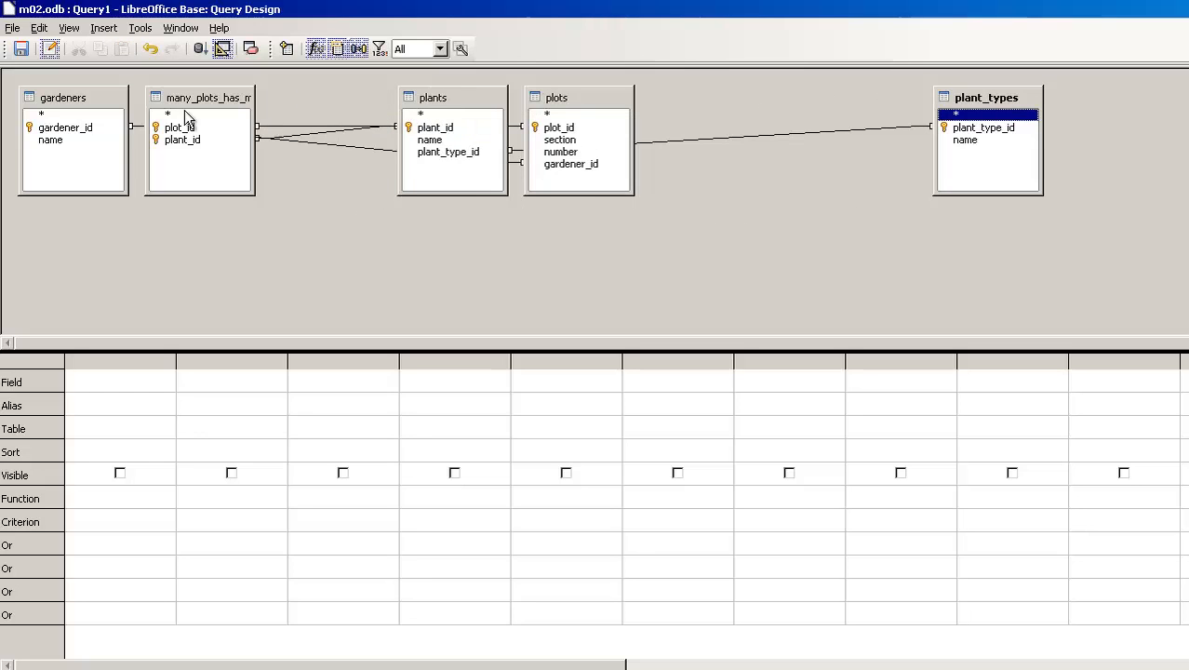
drag(453, 100, 747, 107)
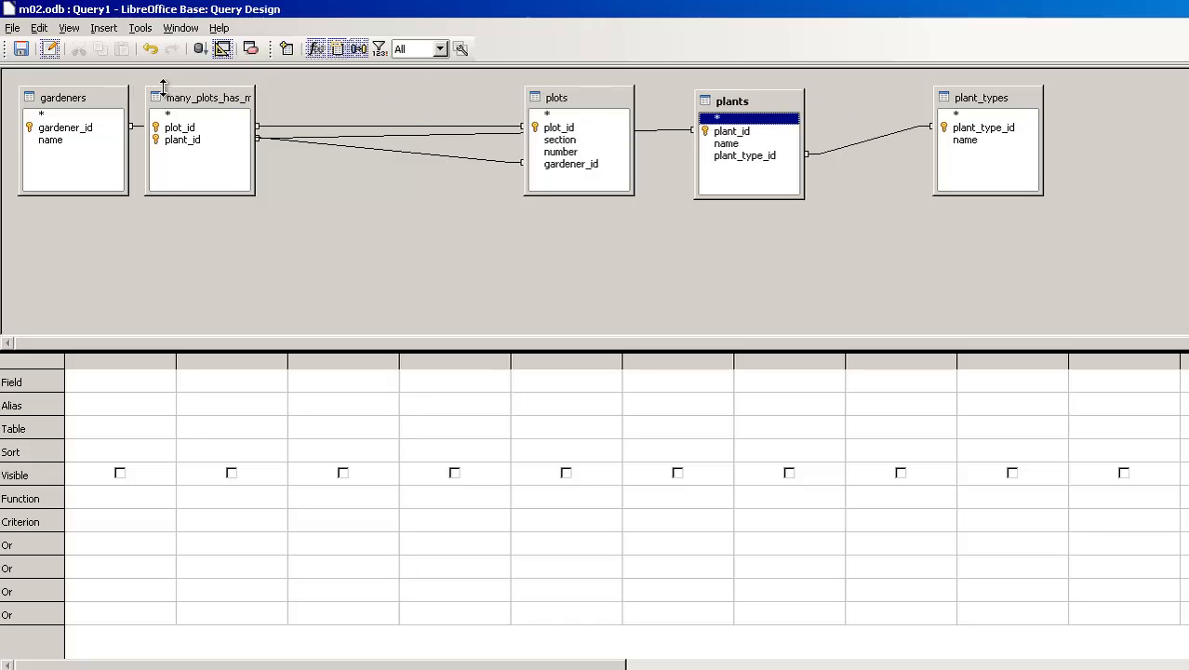
drag(181, 102, 452, 106)
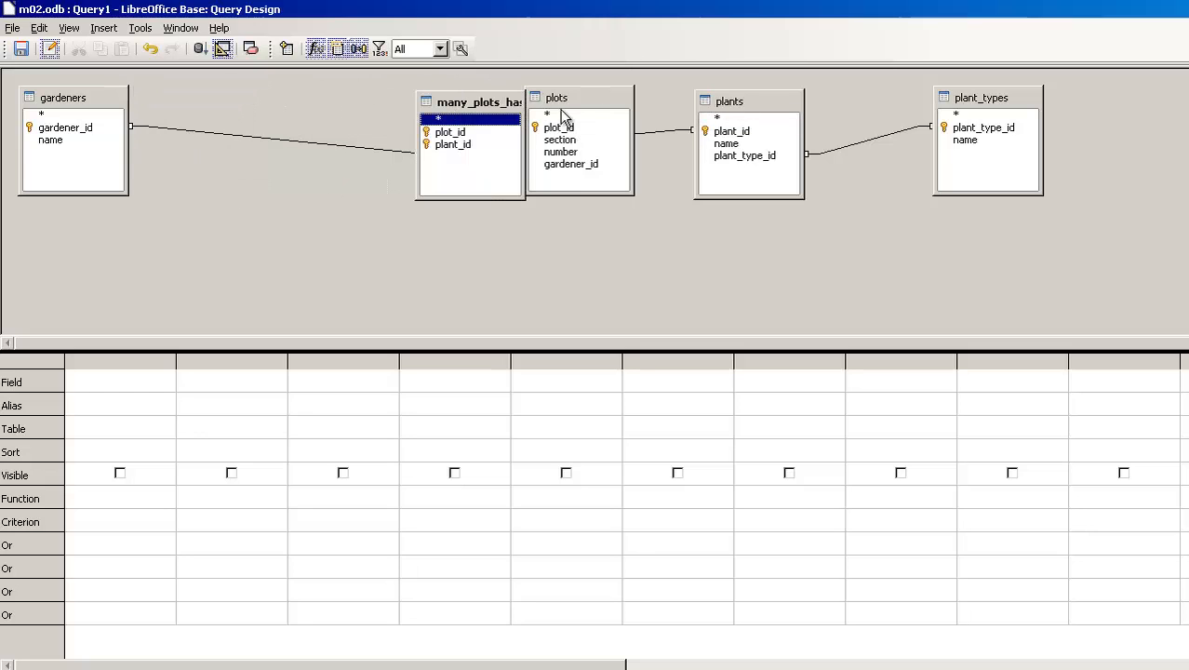
drag(592, 104, 298, 93)
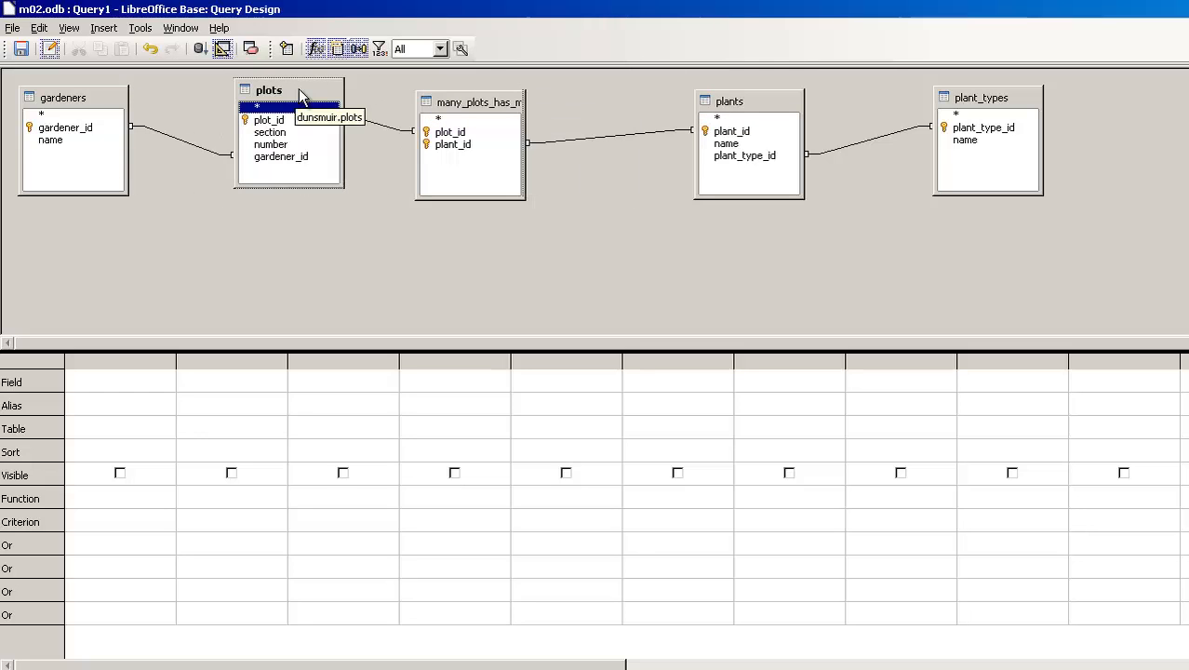
click(84, 90)
drag(85, 90, 87, 83)
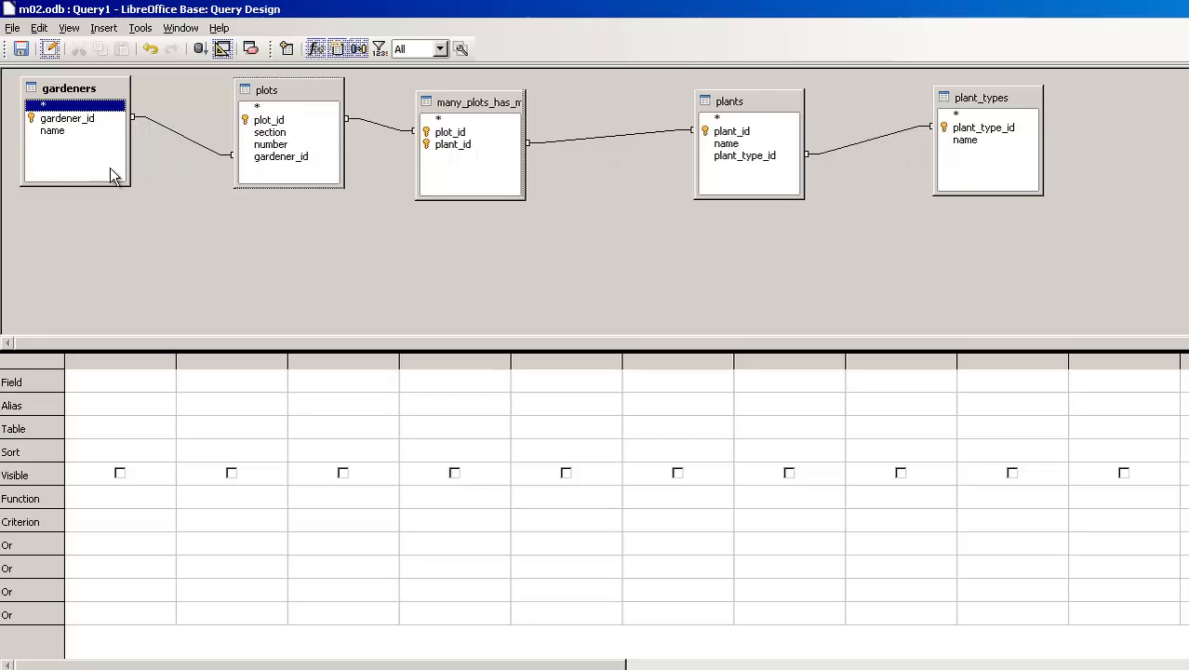
Add the name field of gardeners and the name field of plants to the query as visible columns.
click(52, 131)
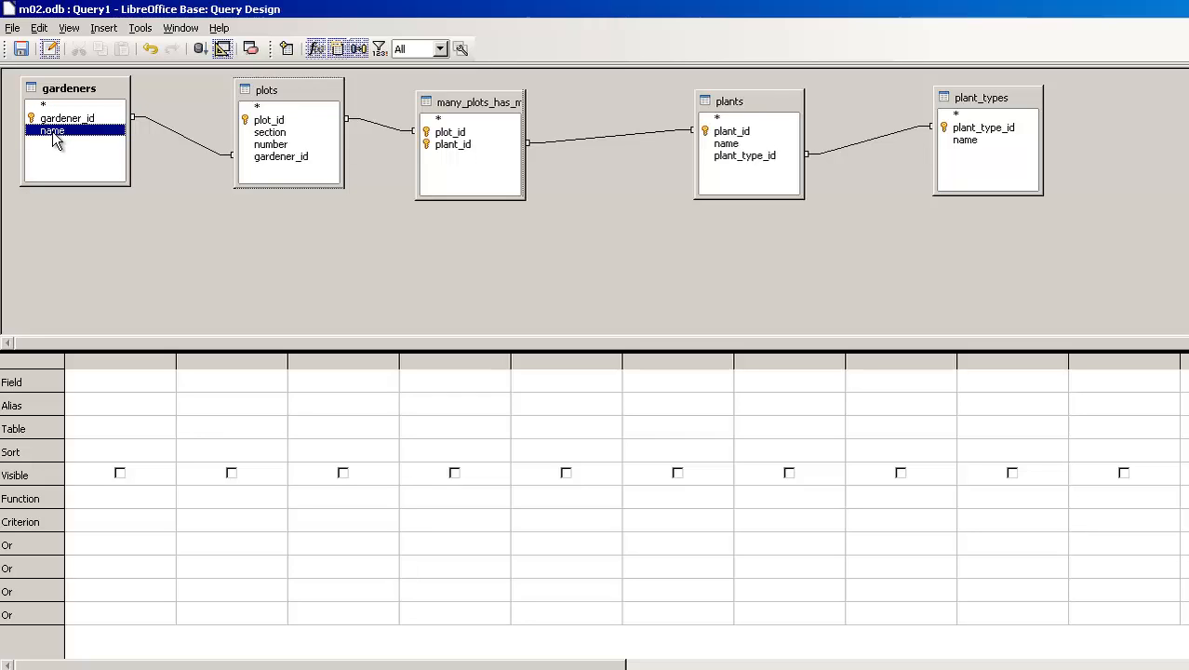
click(736, 146)
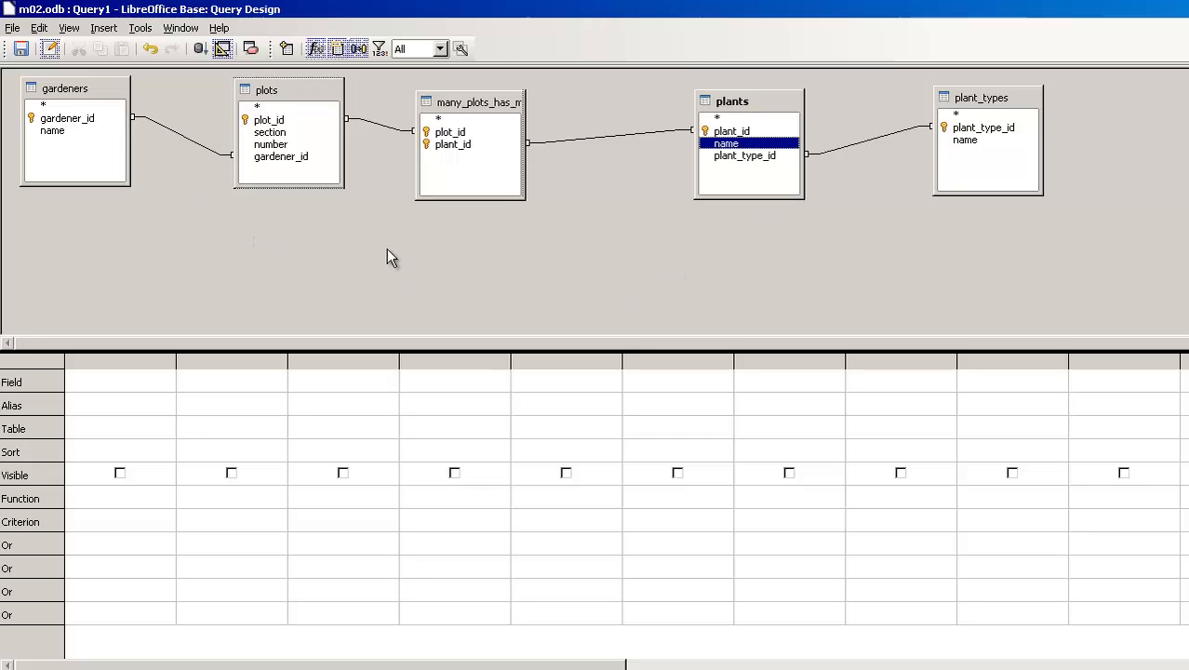
click(57, 131)
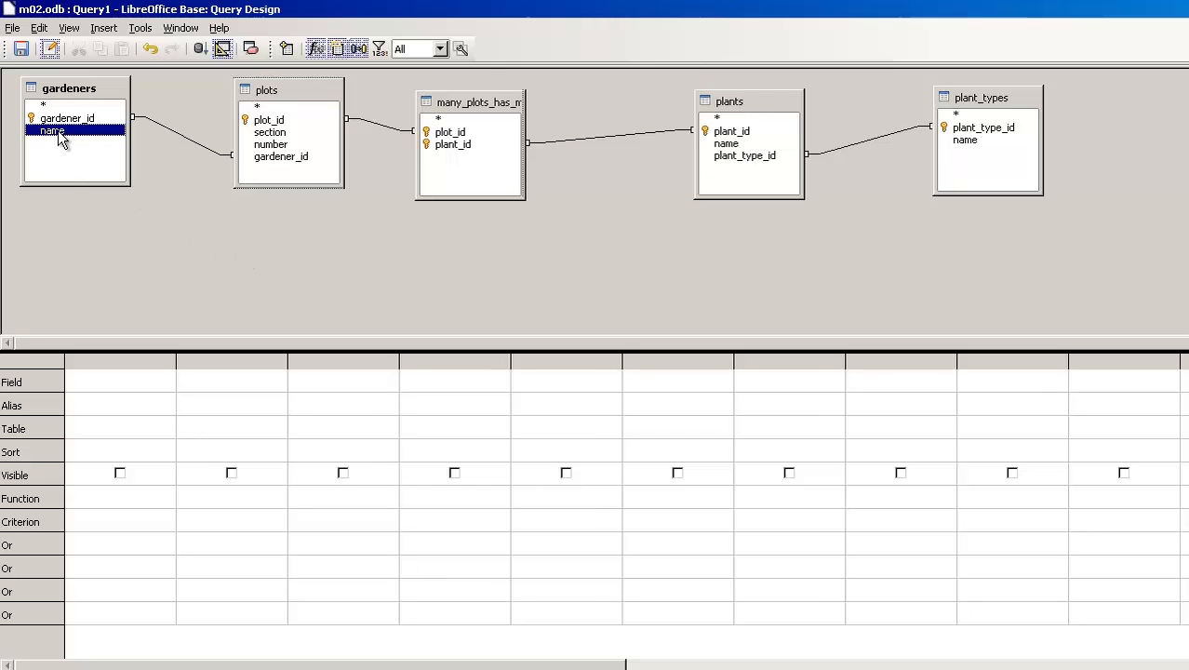
double_click(58, 130)
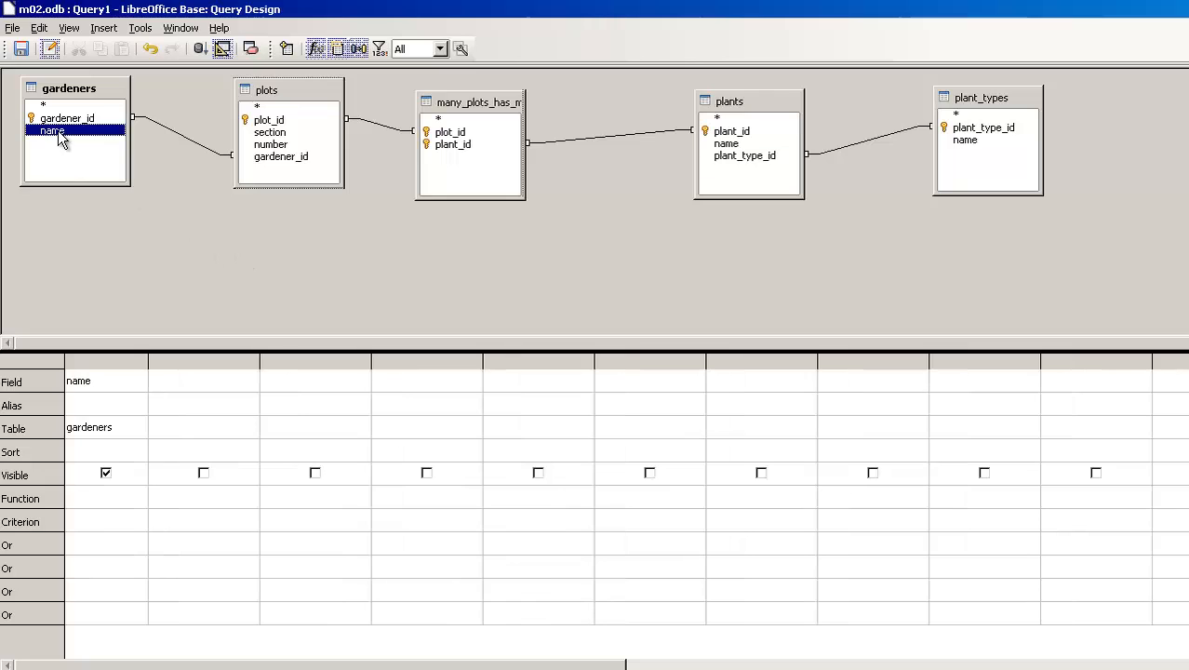
click(735, 144)
double_click(735, 145)
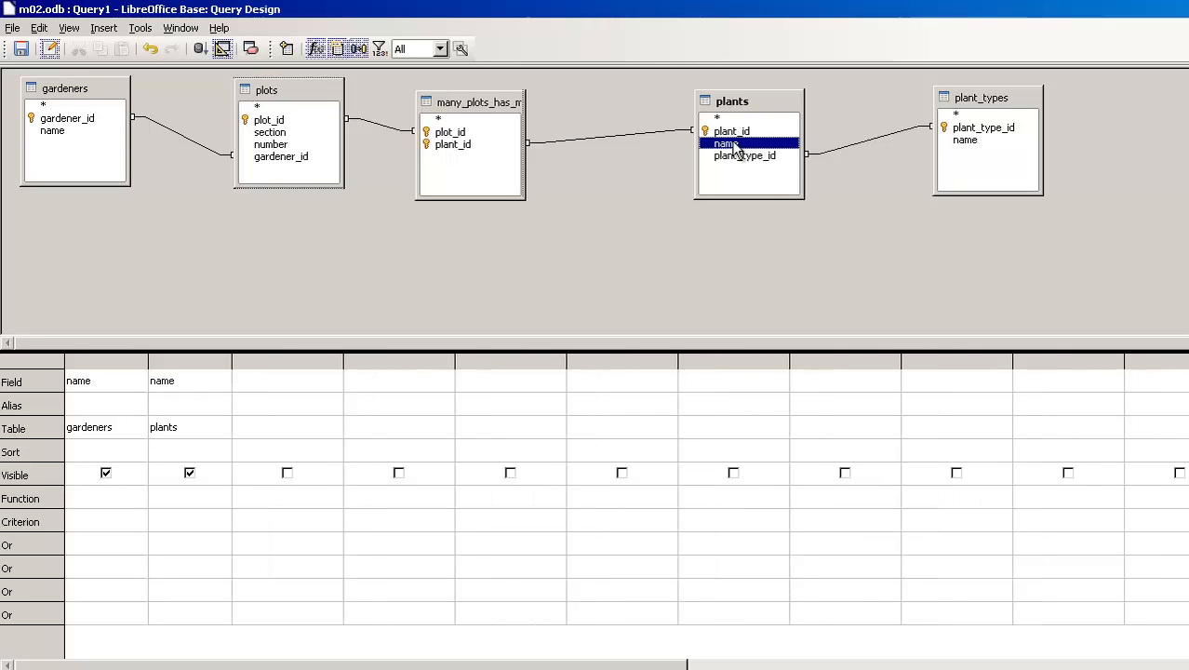
Set the criterion of the plants name column to 'Carrot'.
click(165, 523)
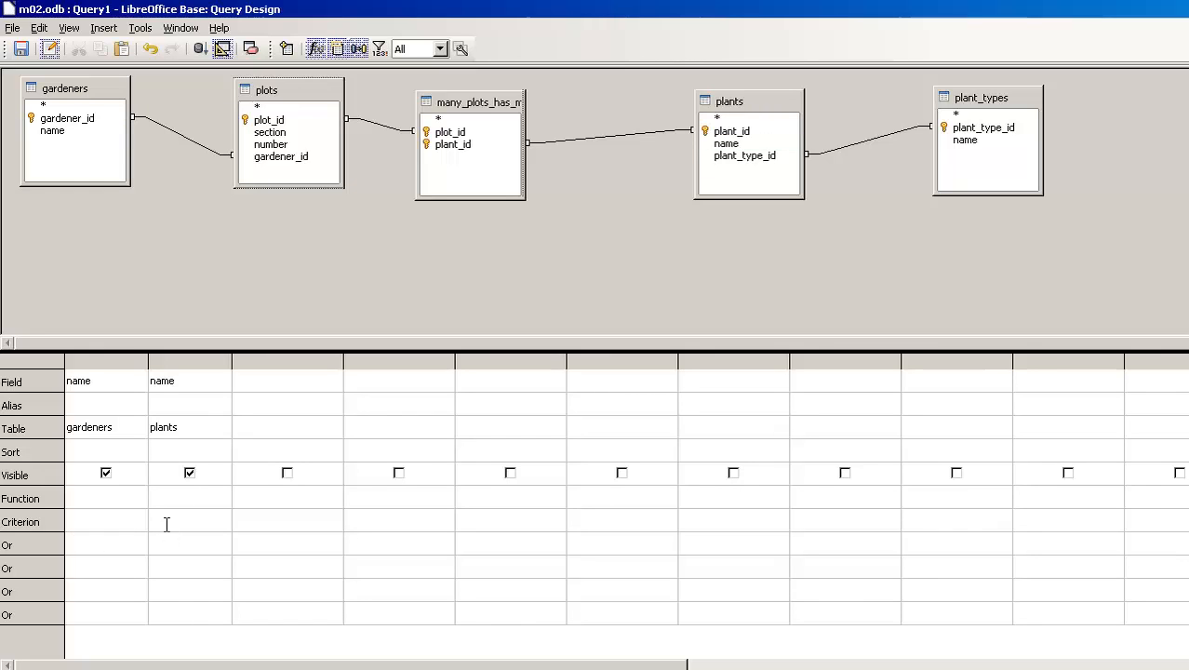
text(Carrot)
key(Tab)
Run the query and resize the design area so the results, table diagram and field grid all show.
drag(258, 350, 265, 417)
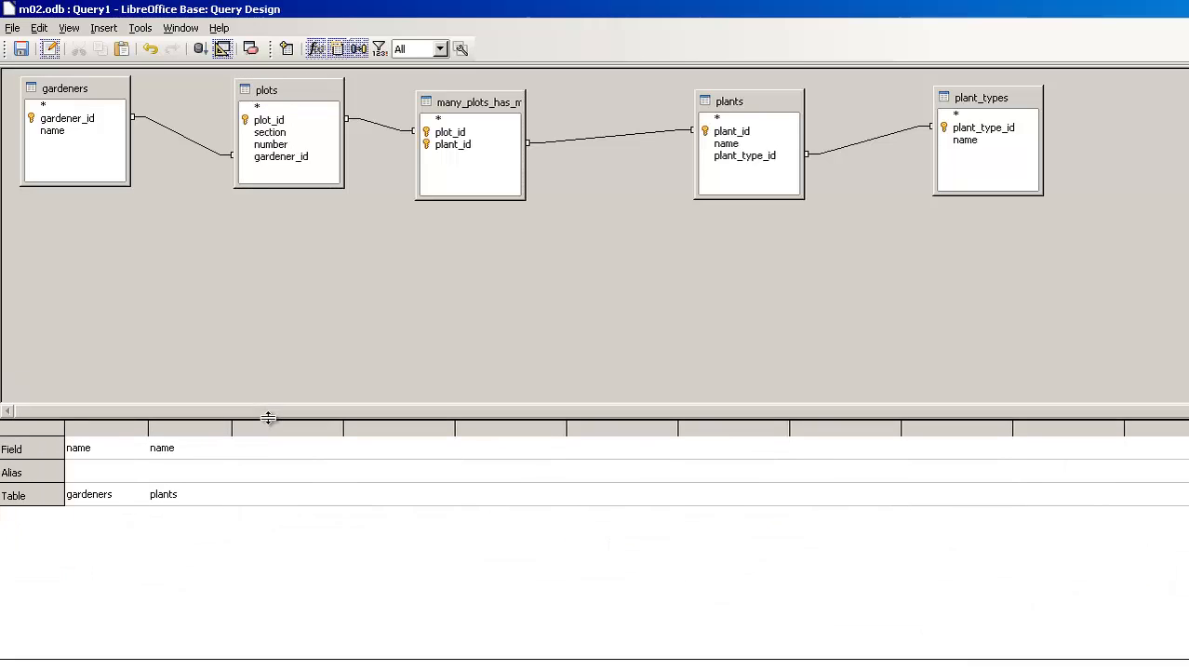
click(206, 46)
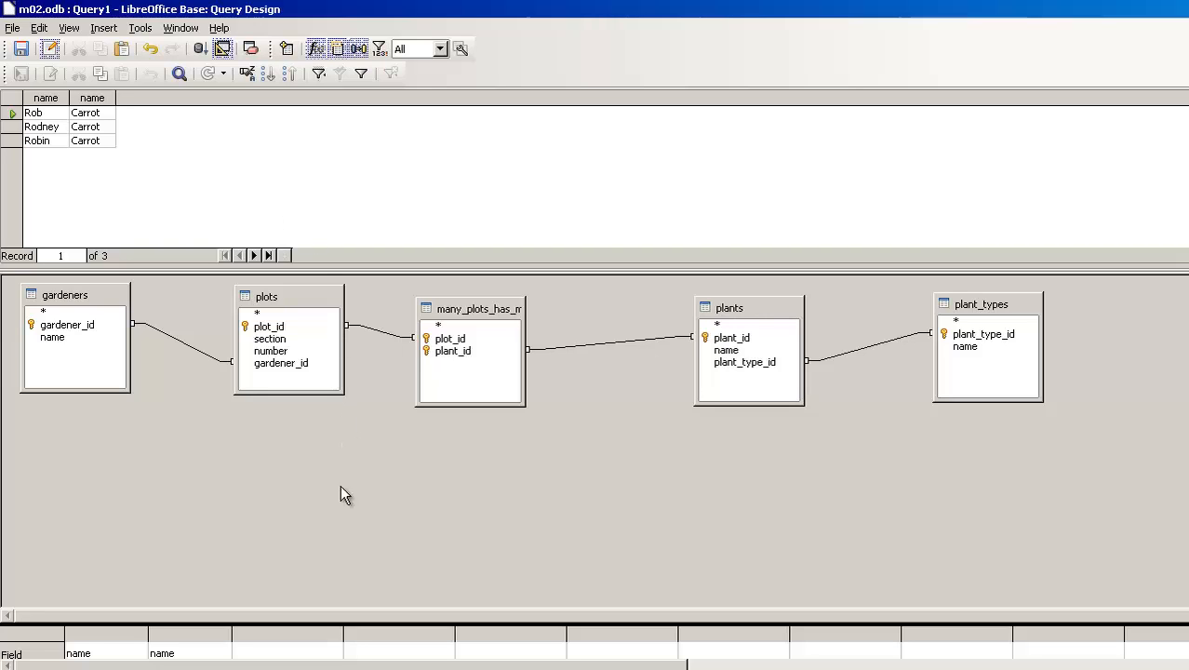
drag(316, 626, 334, 457)
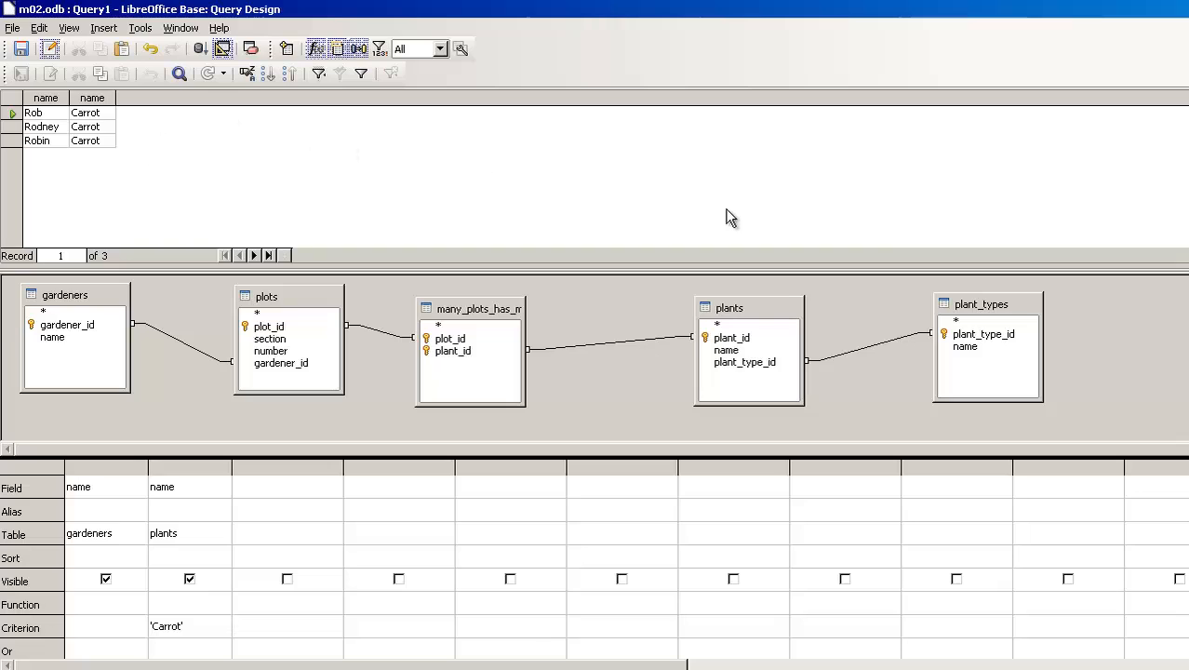
Save the query as qry_who_as_carrots and close the query design.
click(19, 49)
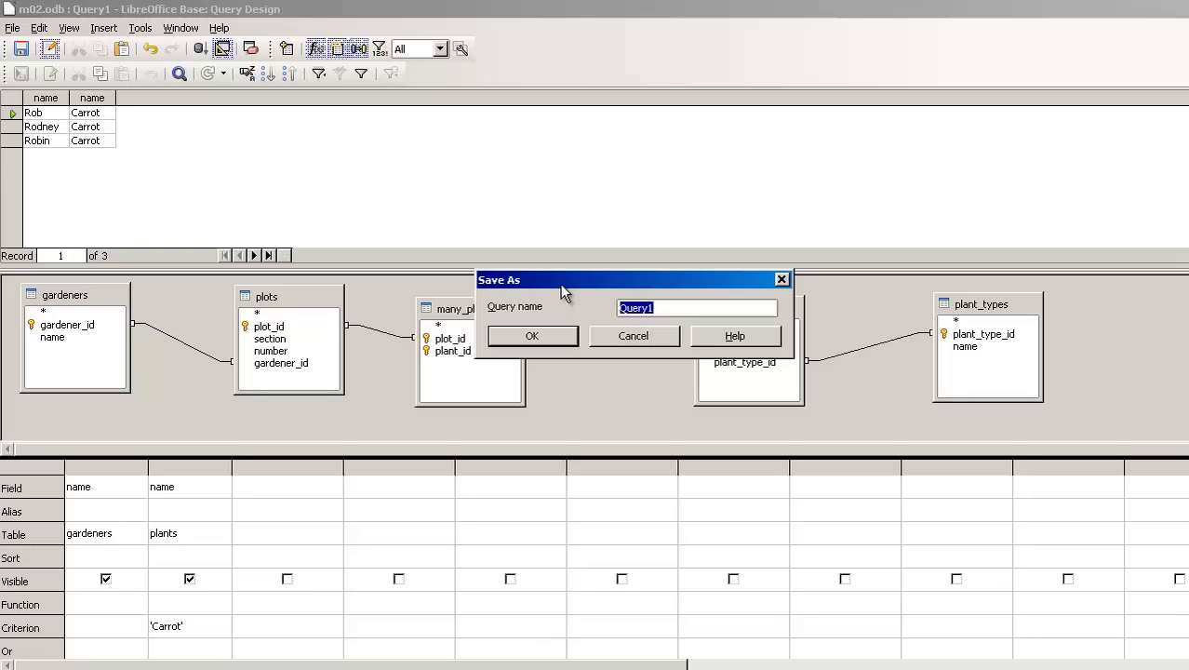
text(qry_)
text(who_as_carrots)
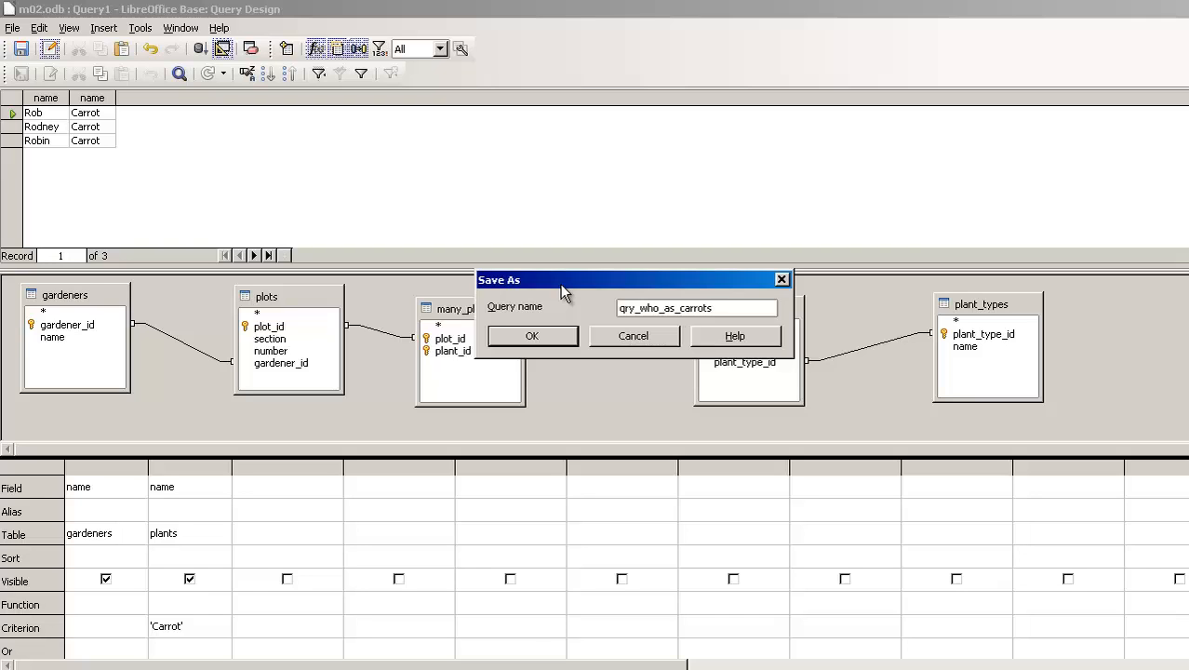
click(559, 333)
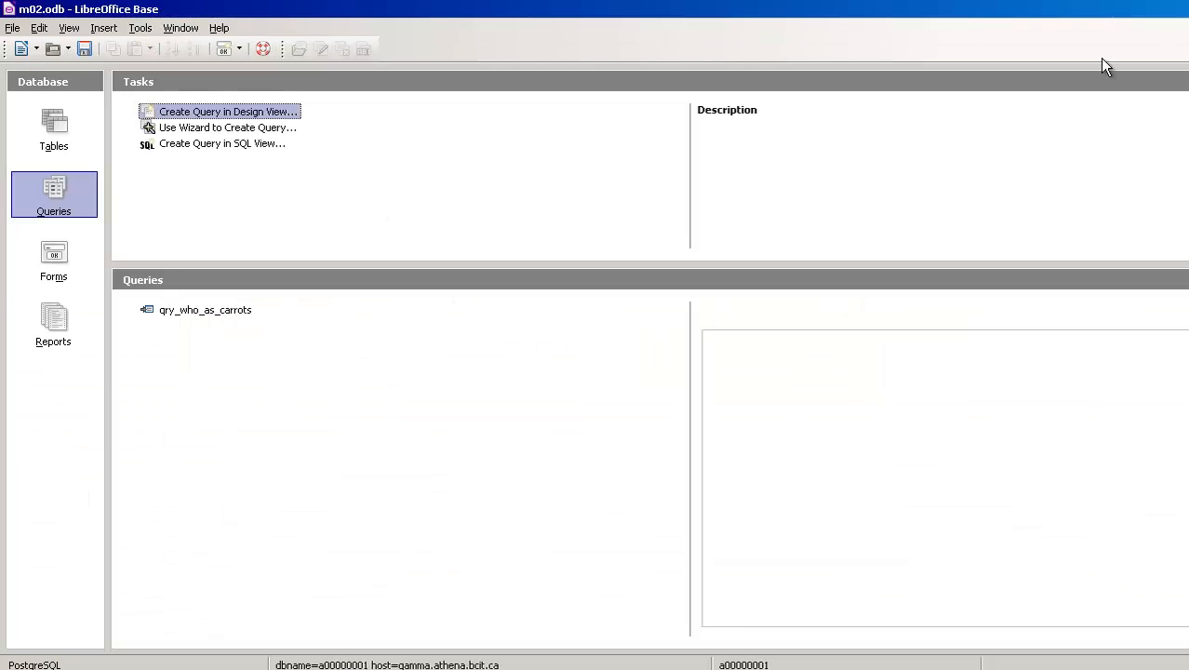
Look at the database's table list and return to the list of saved queries.
click(50, 124)
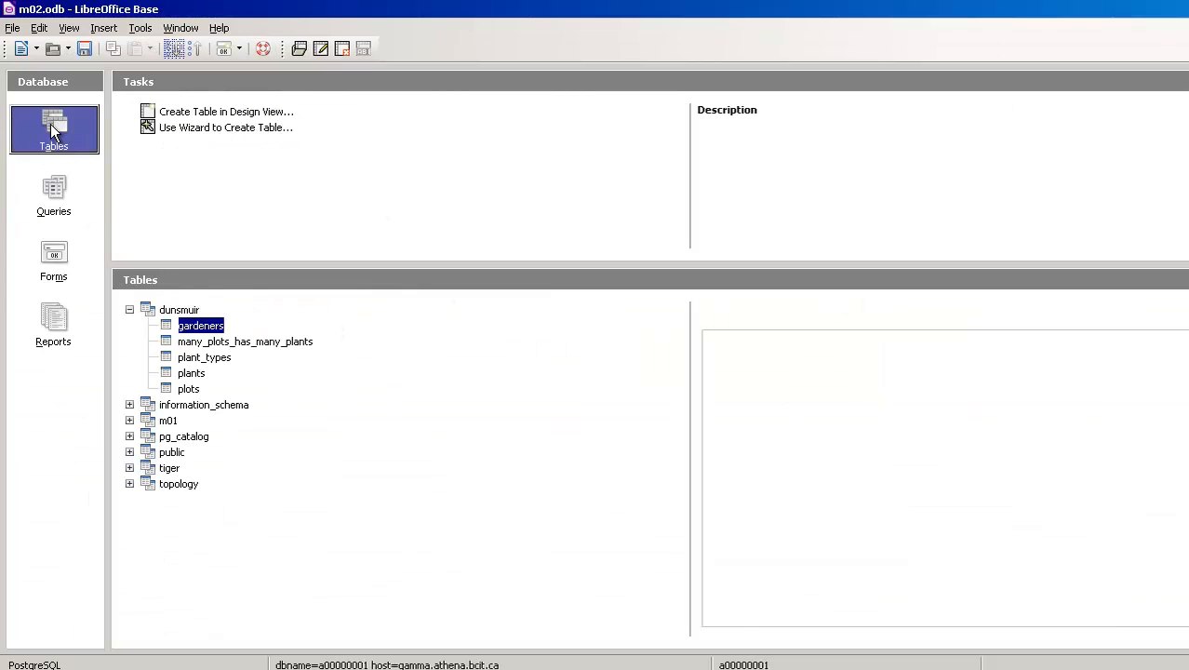
click(49, 191)
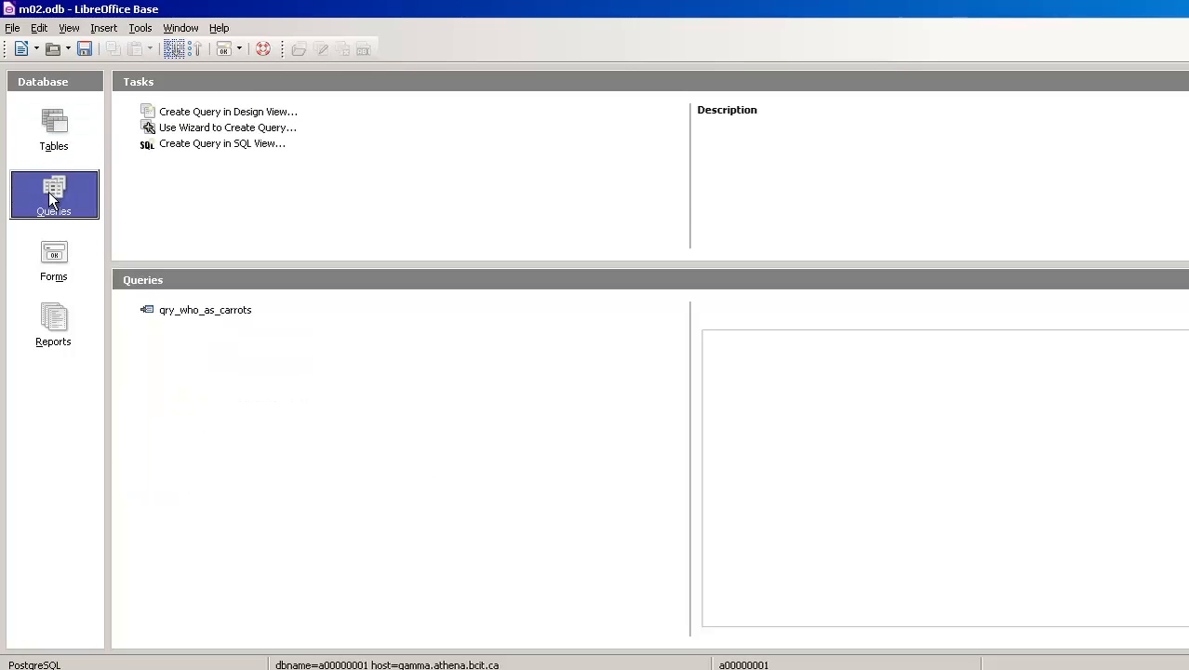
View the results of the saved qry_who_as_carrots query, check the database's table list, and return to the saved queries.
double_click(173, 308)
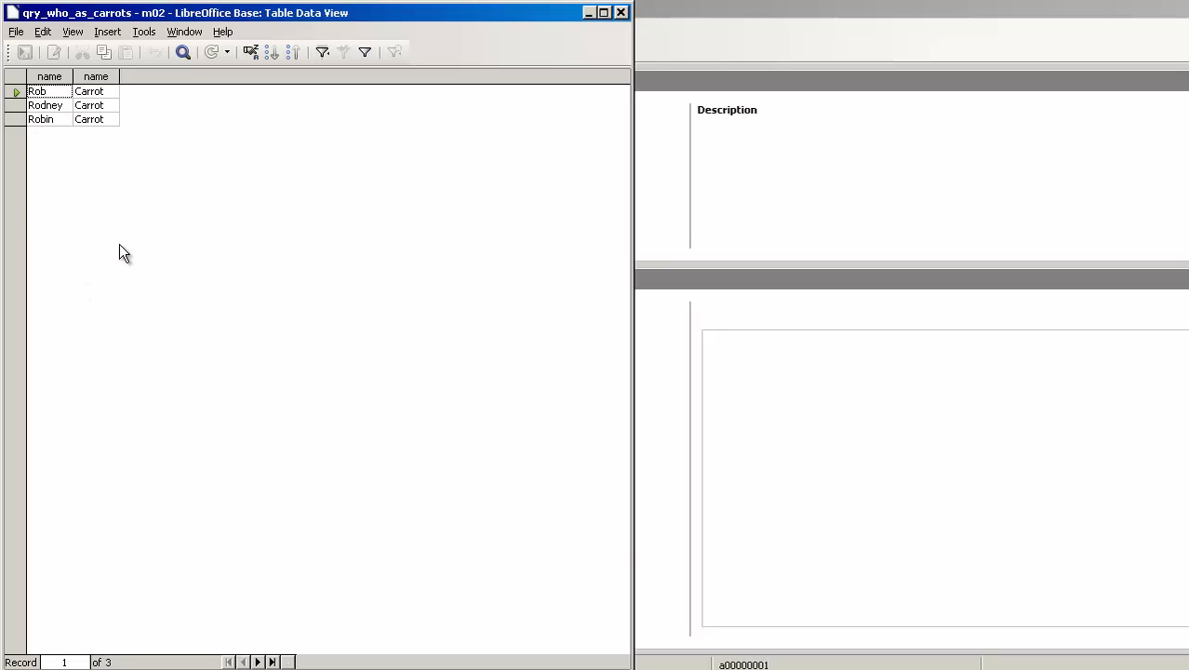
click(621, 12)
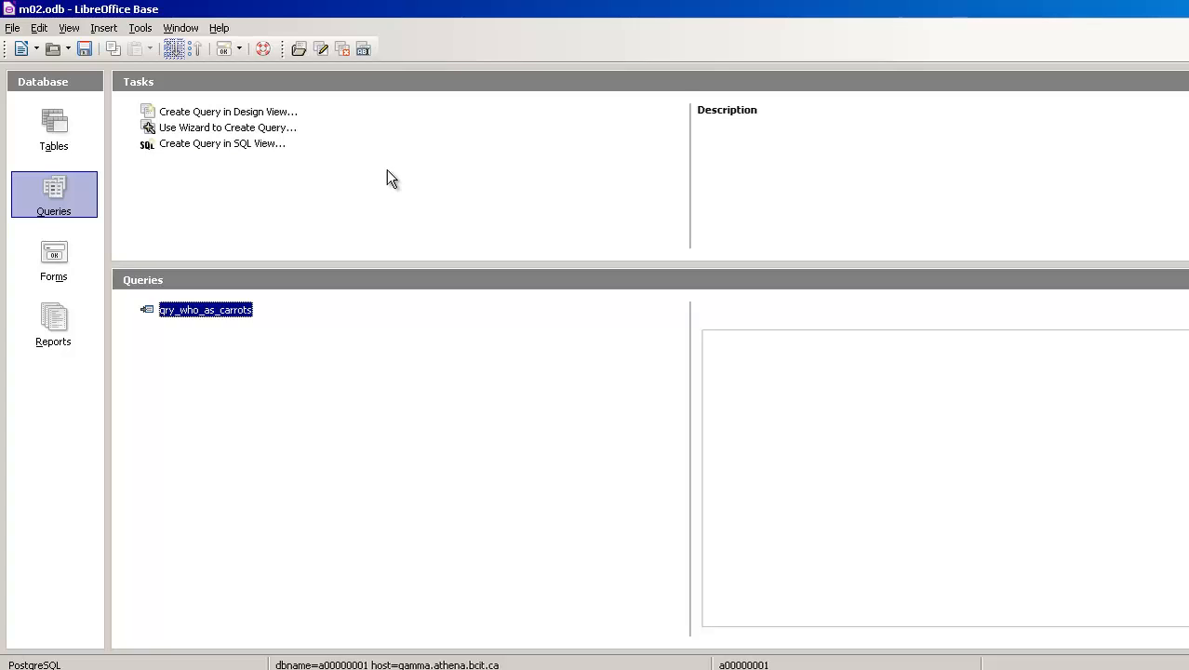
click(55, 133)
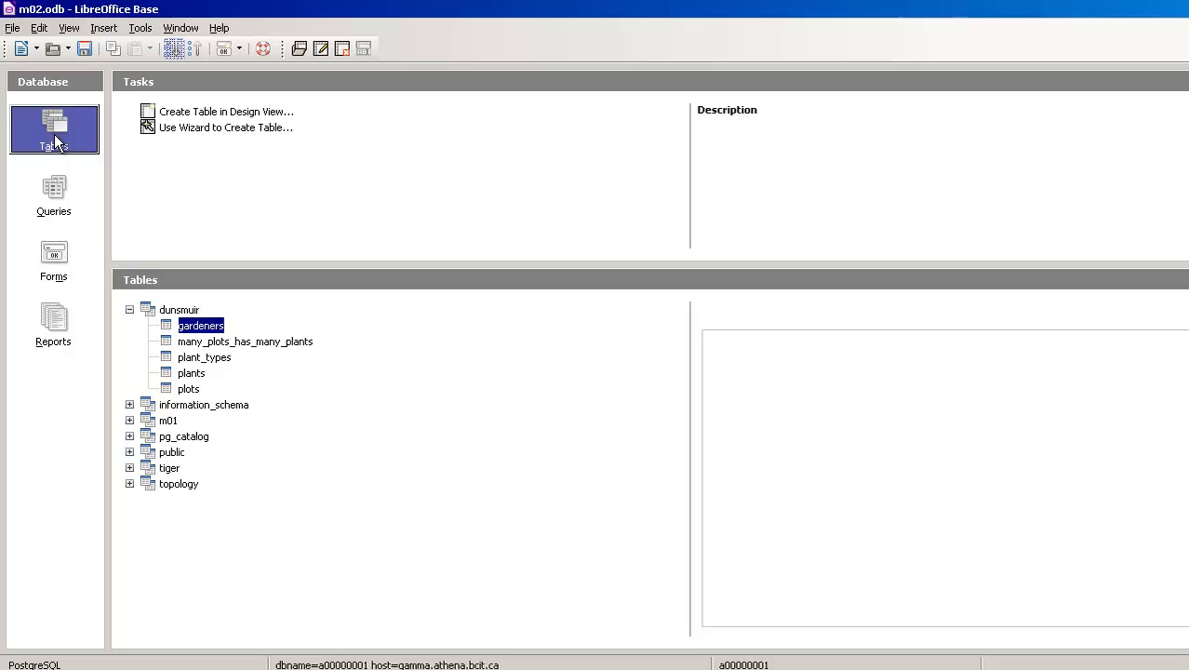
click(53, 186)
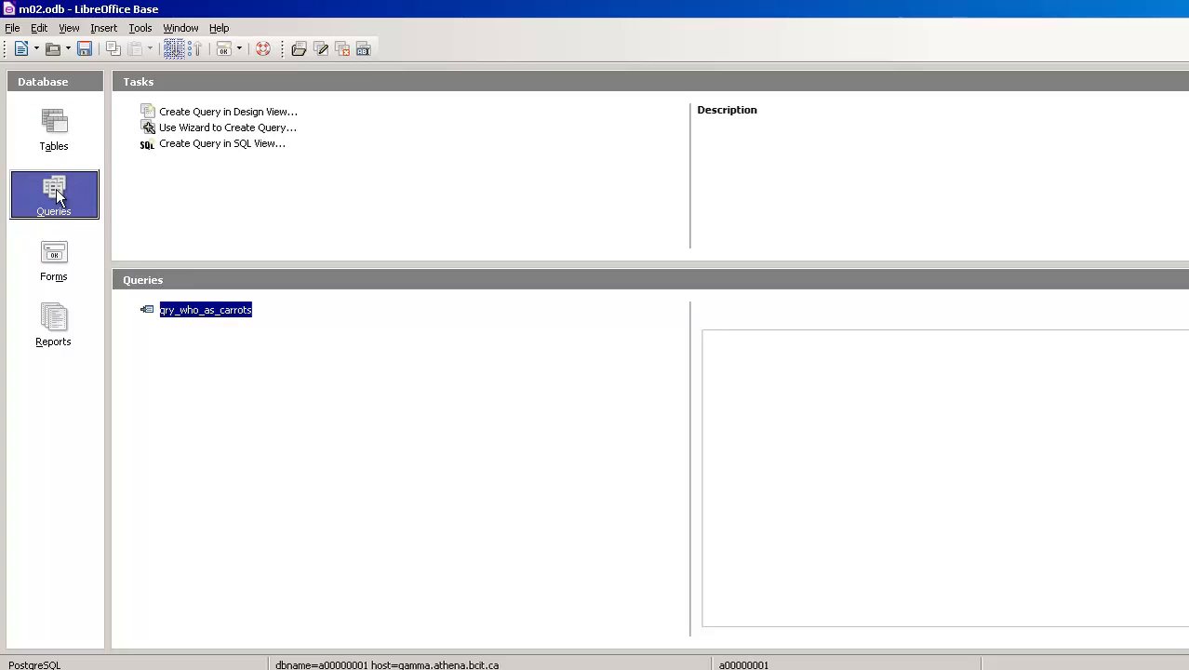
Create a query in design view with the dunsmuir tables gardeners, many_plots_has_many_plants, plant_types, plants and plots.
click(204, 113)
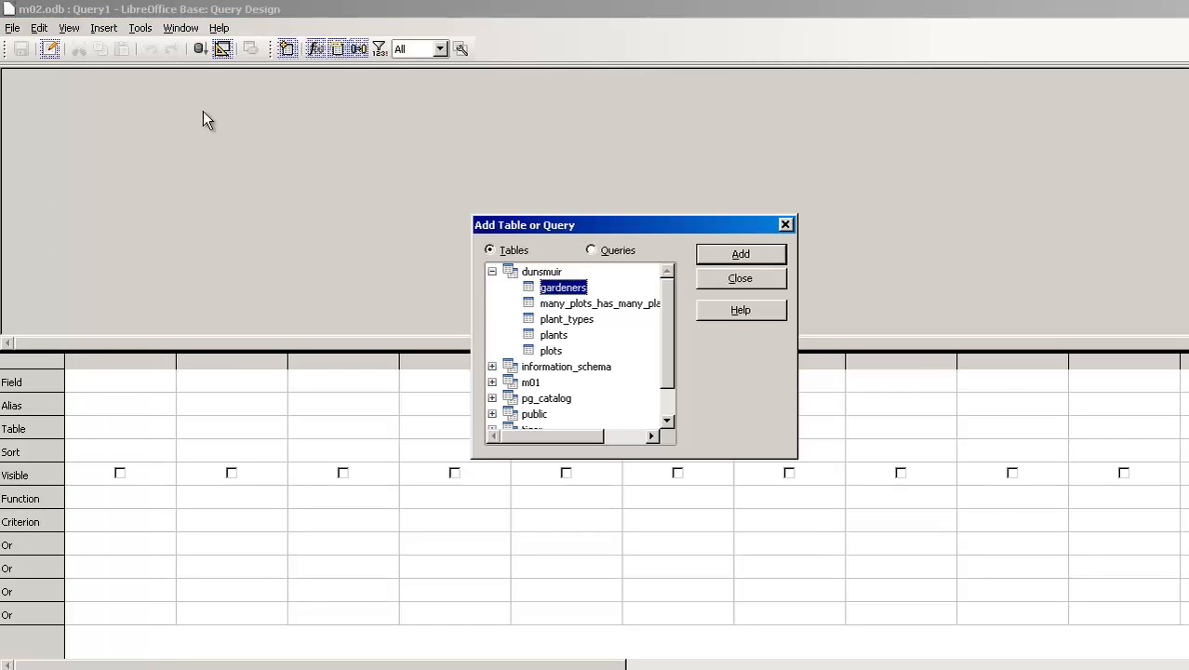
click(718, 259)
click(619, 303)
click(735, 255)
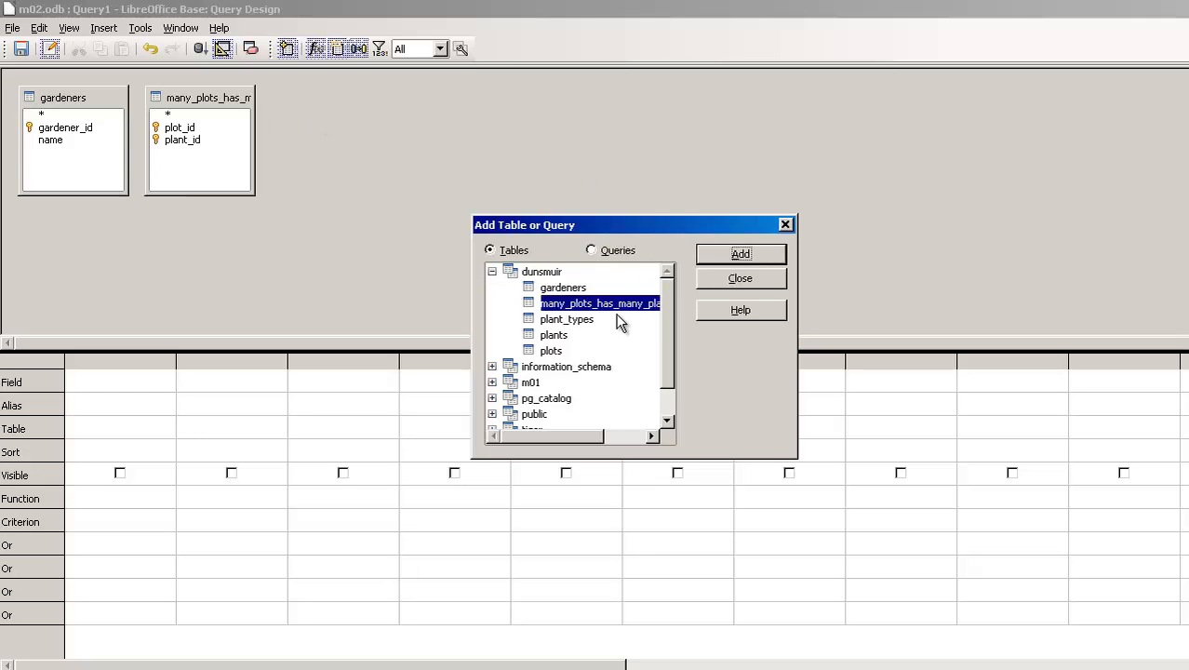
click(585, 320)
click(703, 254)
click(562, 336)
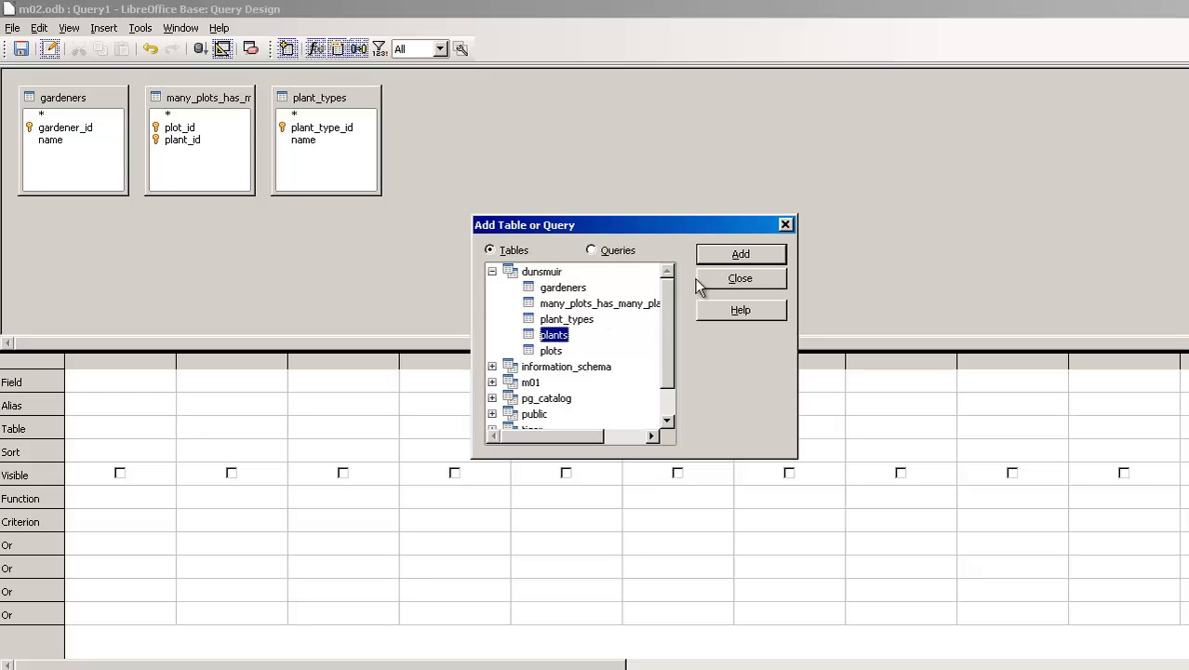
click(740, 255)
click(554, 352)
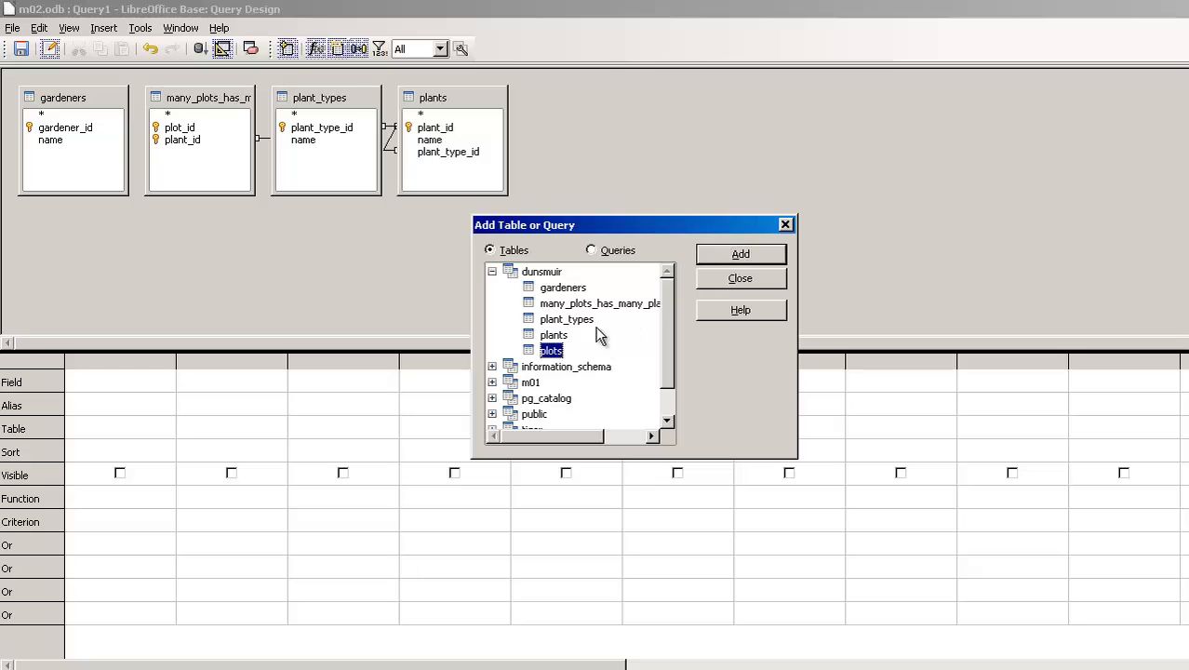
click(714, 259)
click(742, 280)
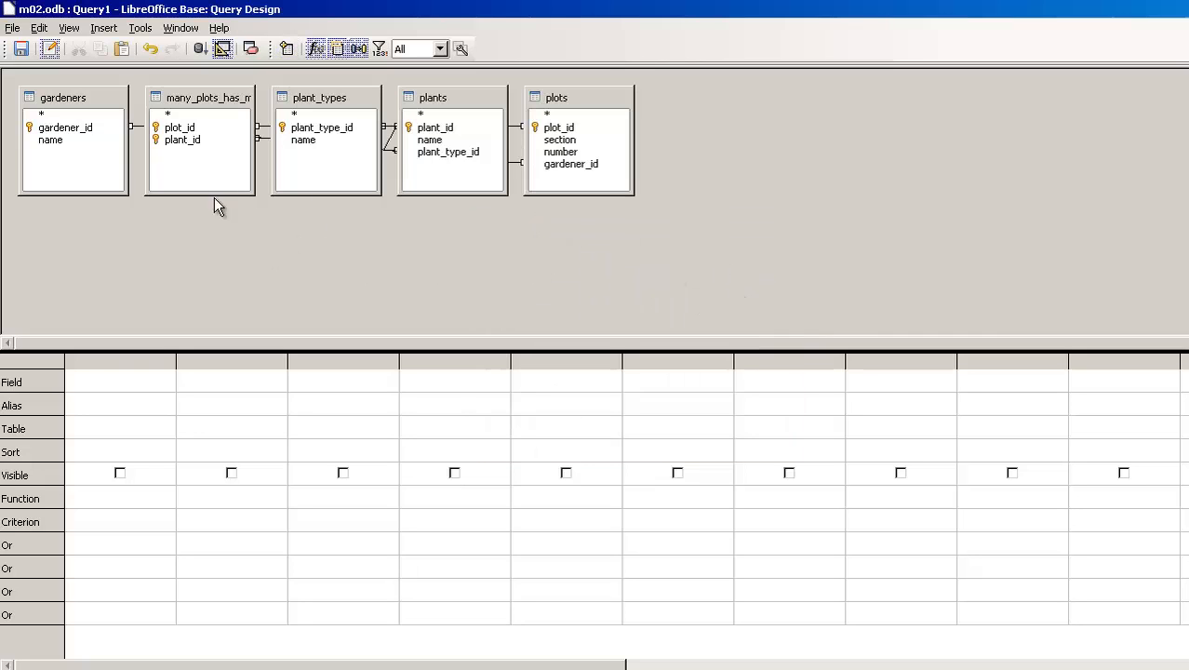
Arrange the tables in the diagram in the order gardeners, plots, many_plots_has_many_plants, plants, plant_types so the joins are readable.
click(558, 108)
drag(180, 99, 391, 192)
drag(451, 106, 589, 128)
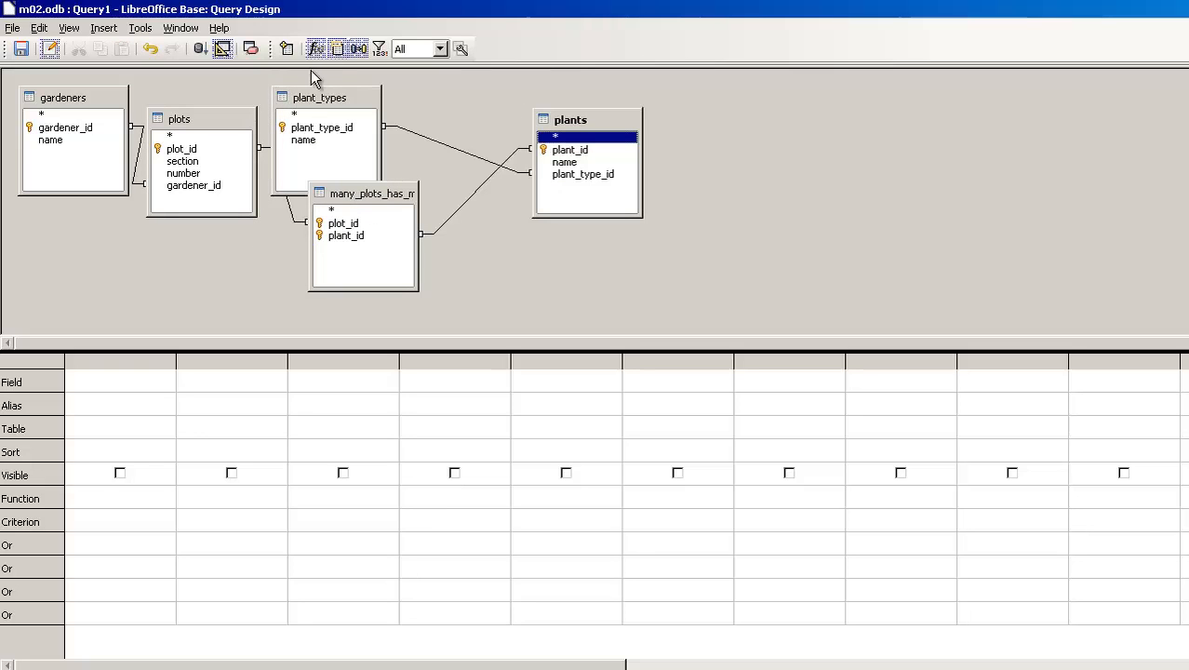
drag(316, 98, 832, 122)
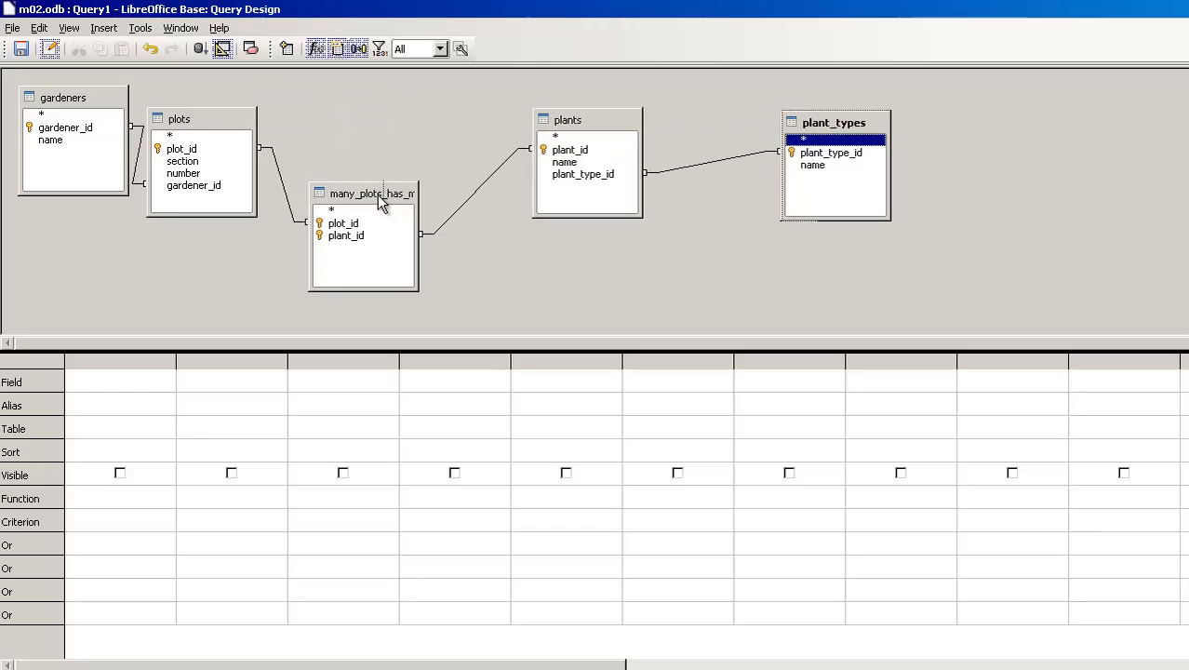
drag(380, 205, 400, 151)
drag(209, 117, 260, 112)
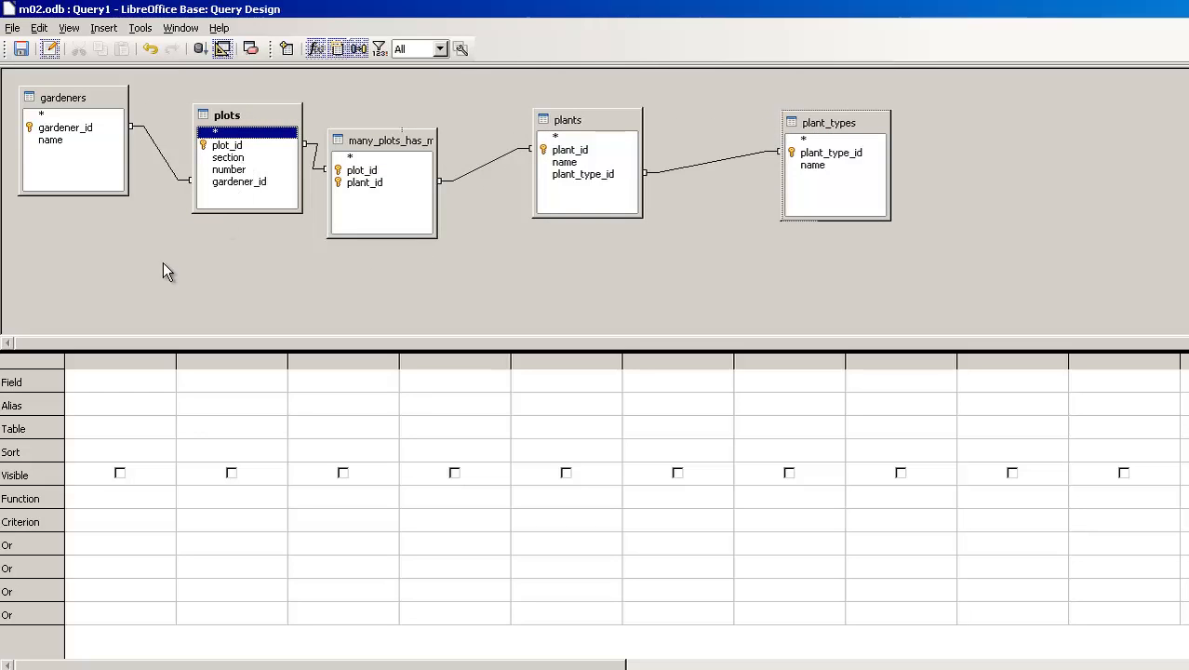
Add the name fields of gardeners and plant_types to the query and even out the spacing of the table diagram.
double_click(52, 139)
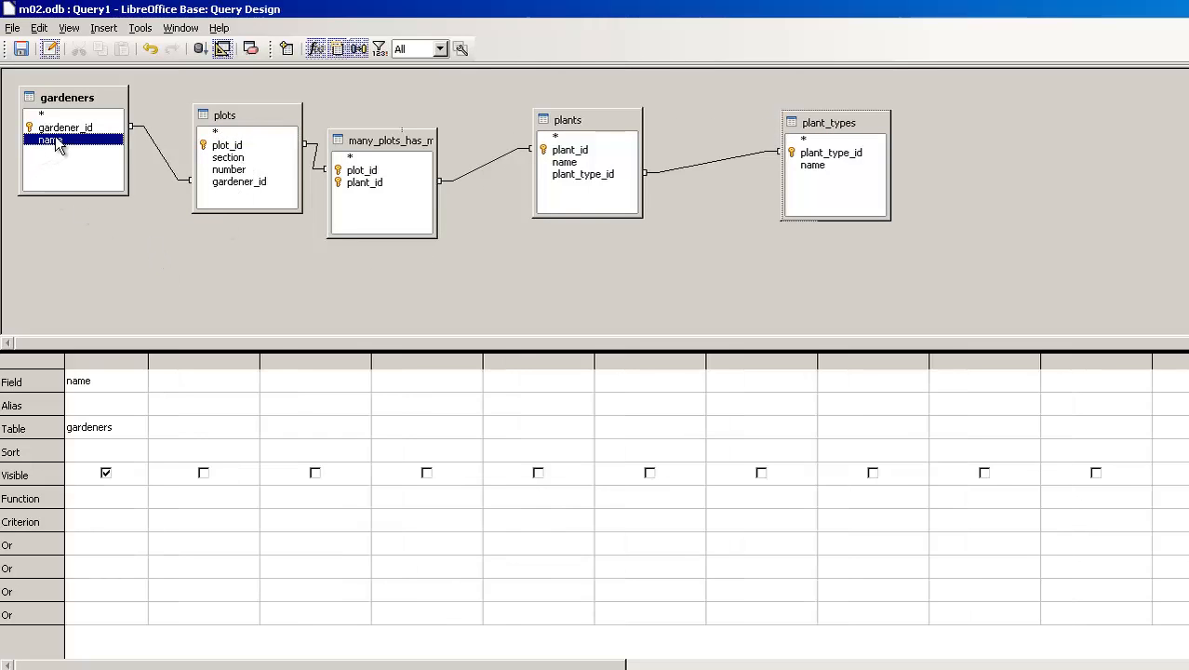
double_click(815, 167)
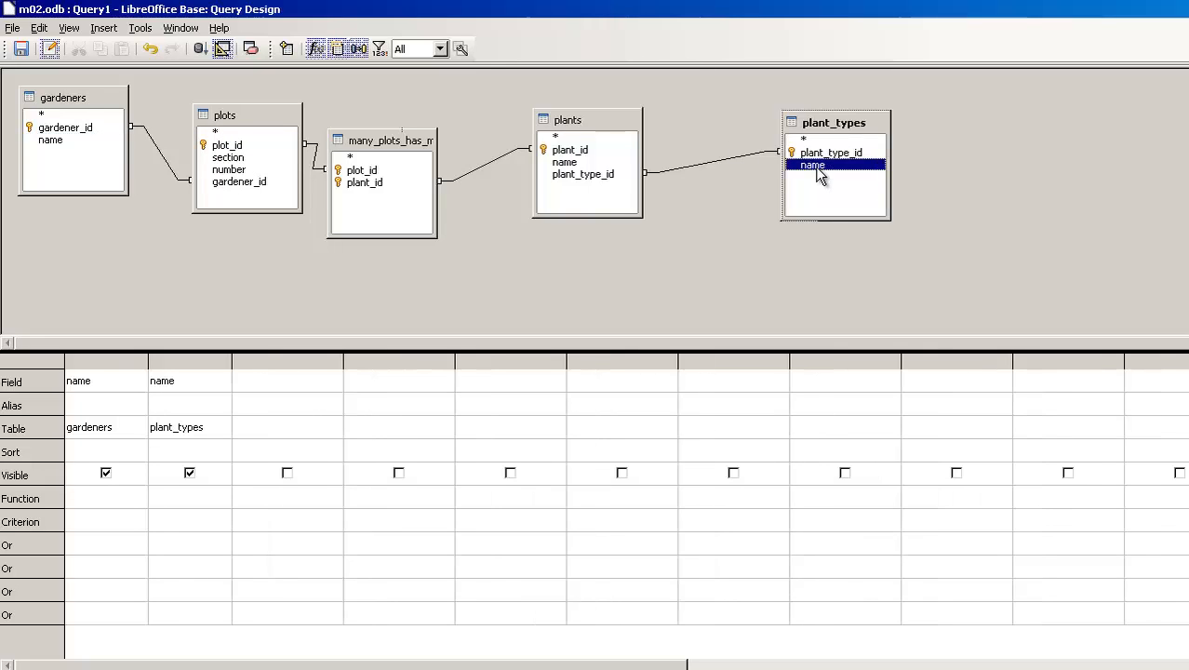
drag(381, 144, 426, 149)
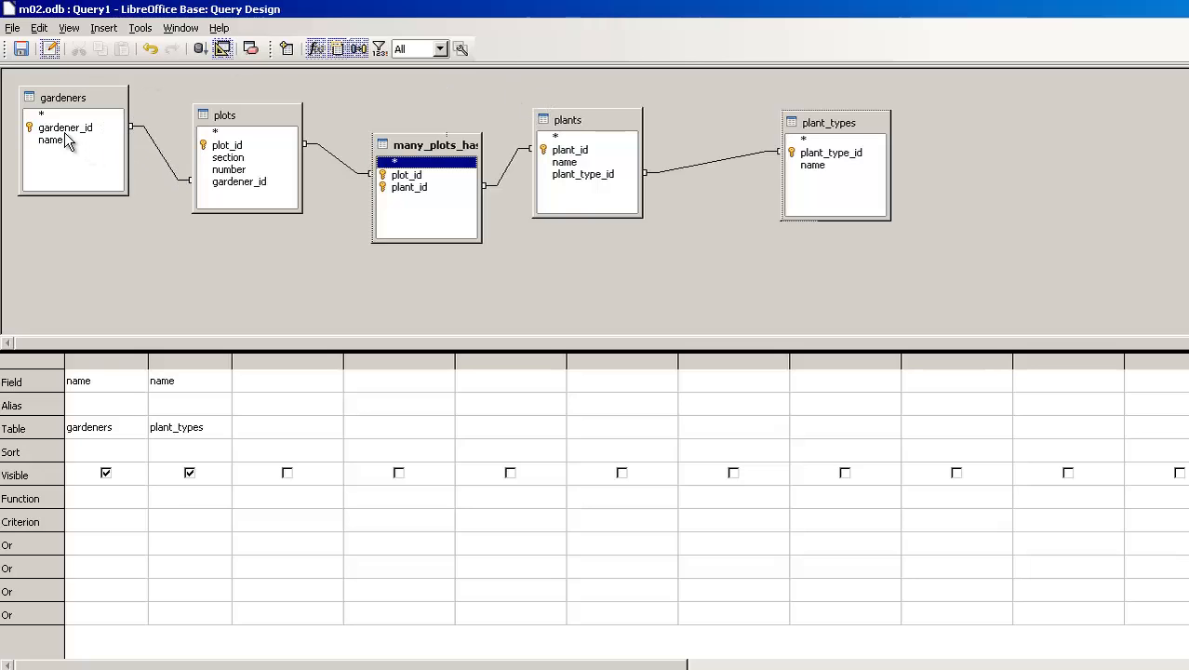
click(71, 102)
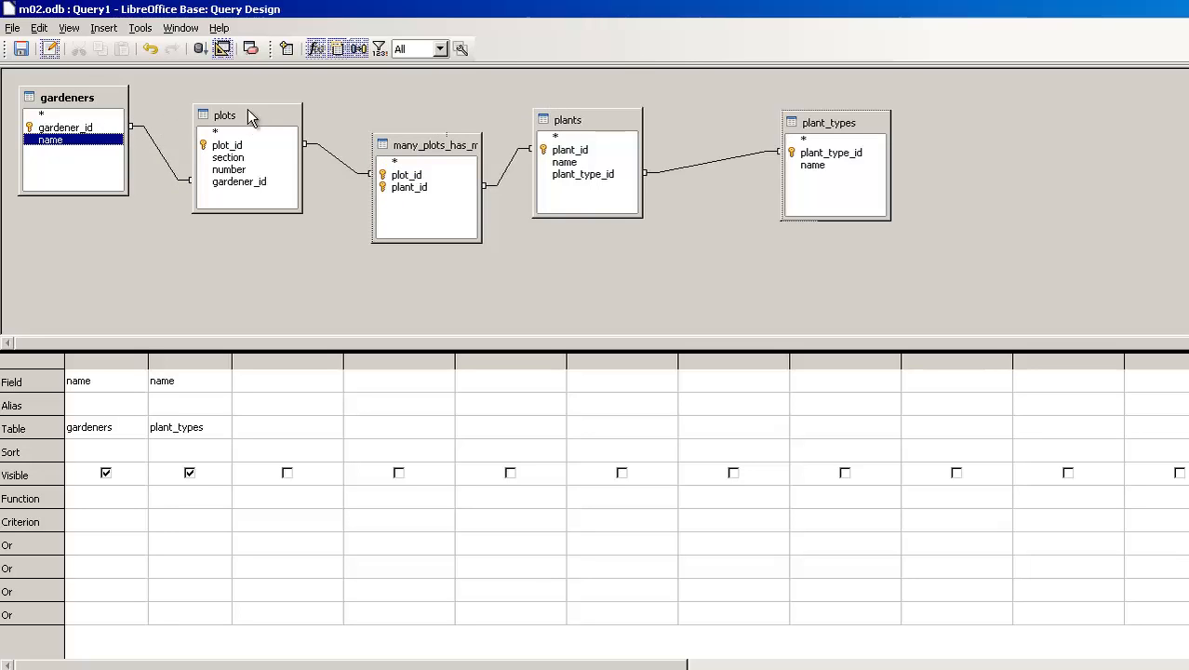
click(247, 116)
click(577, 119)
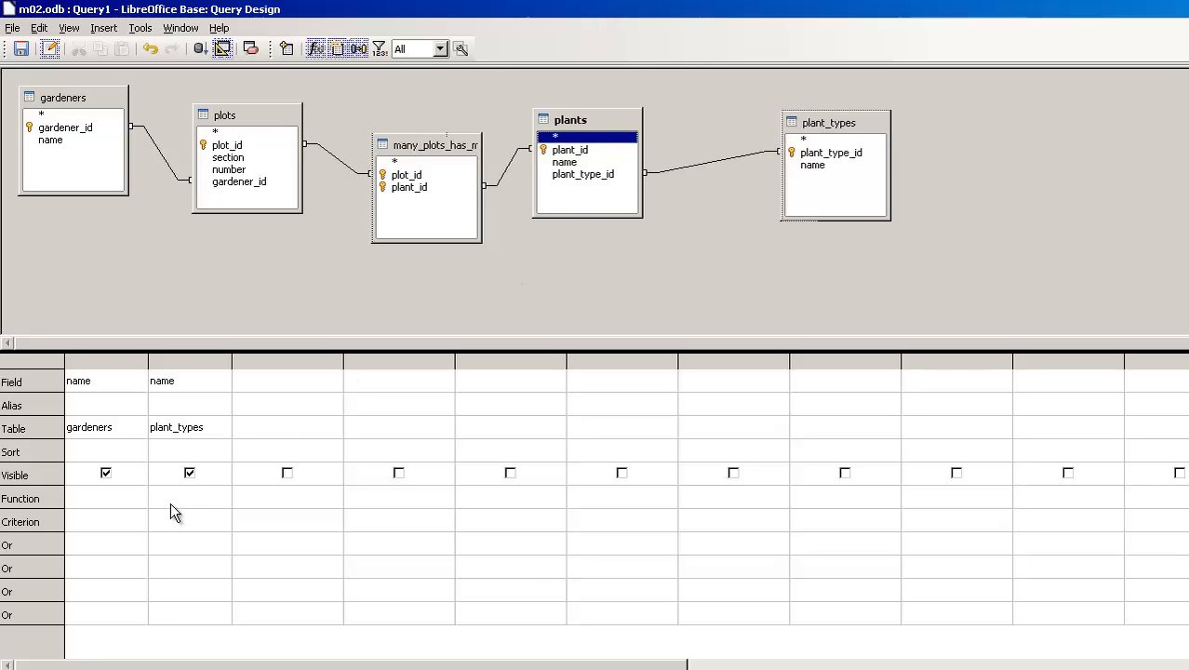
drag(849, 124, 780, 119)
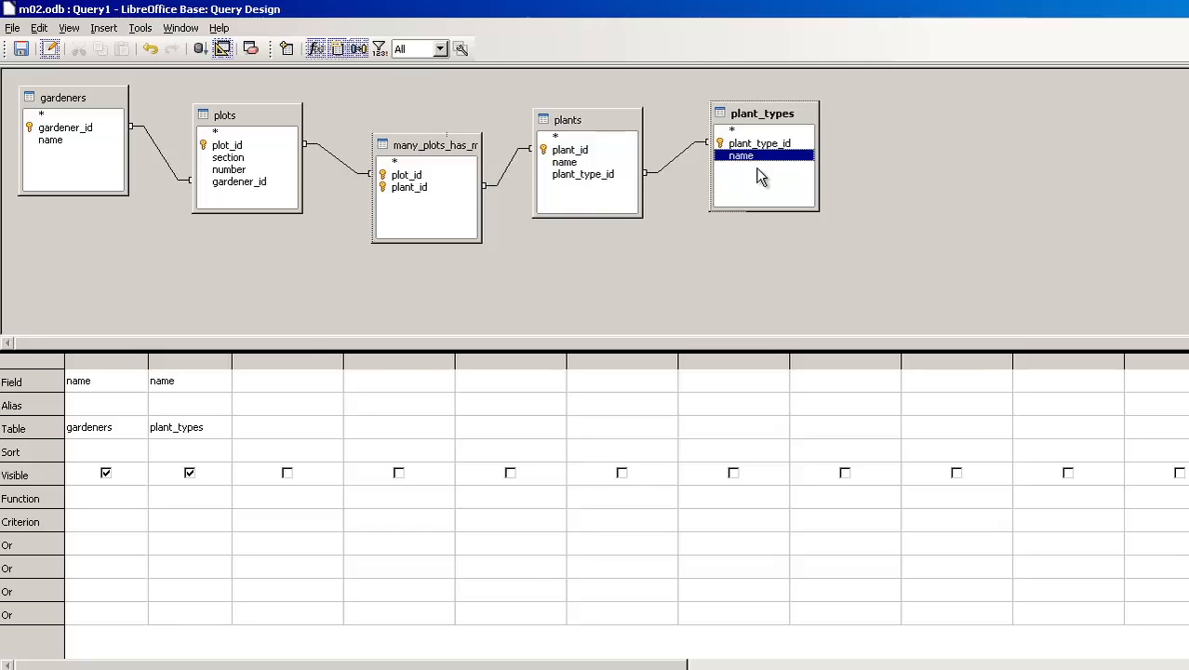
Set the criterion of the plant_types name column to 'Berry'.
click(163, 523)
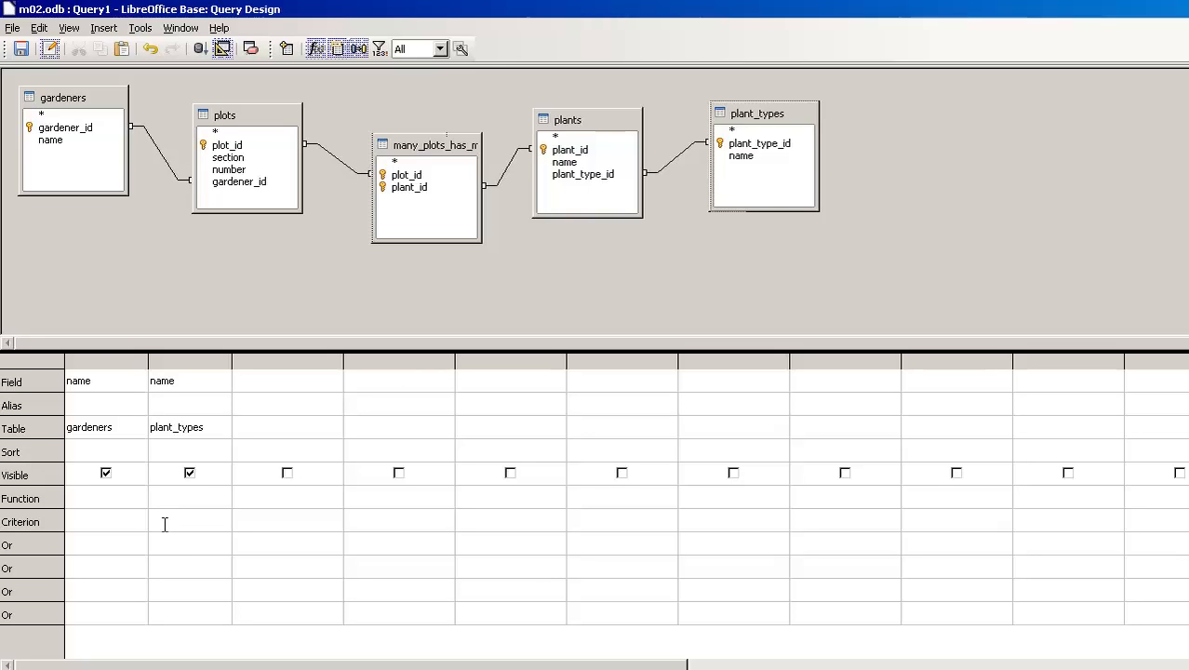
text(Berry)
key(Tab)
Run the berry query and resize the design area so the results, table diagram and field grid all show.
drag(295, 354, 291, 463)
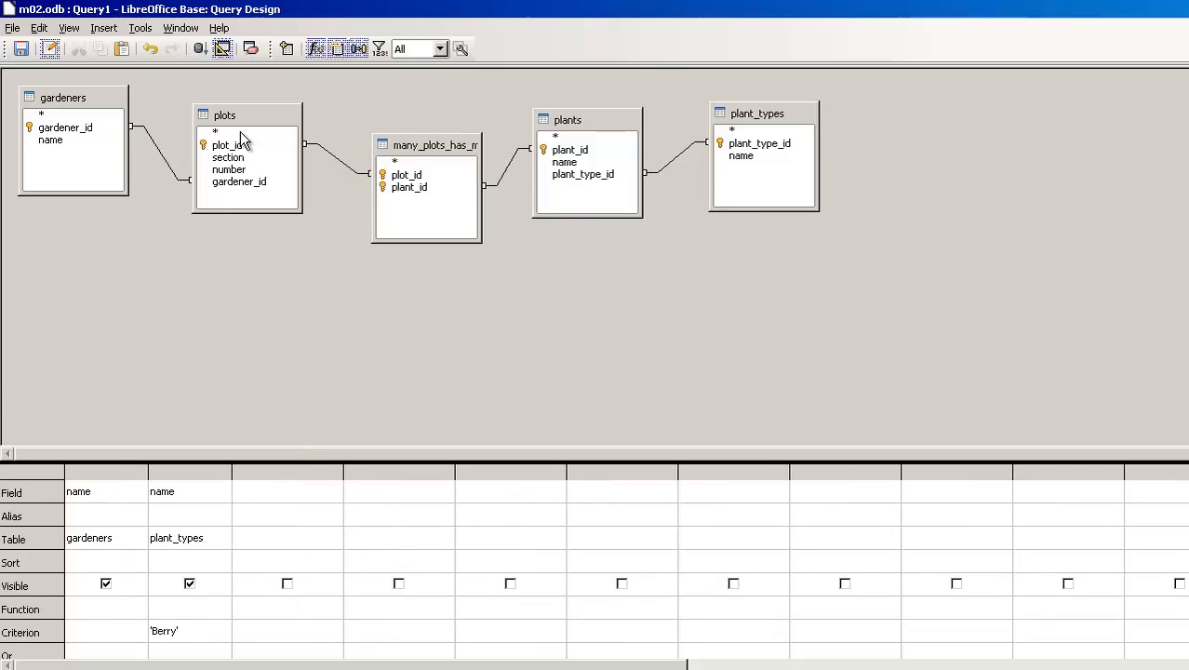
click(201, 50)
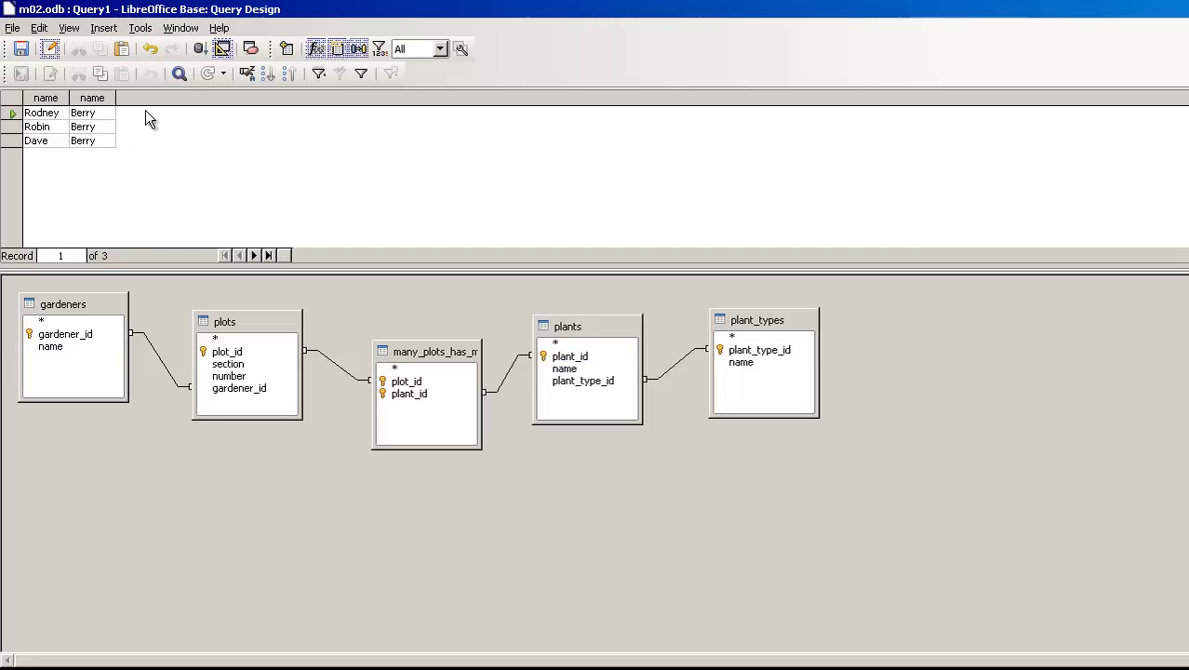
click(223, 49)
click(223, 48)
drag(186, 659, 210, 414)
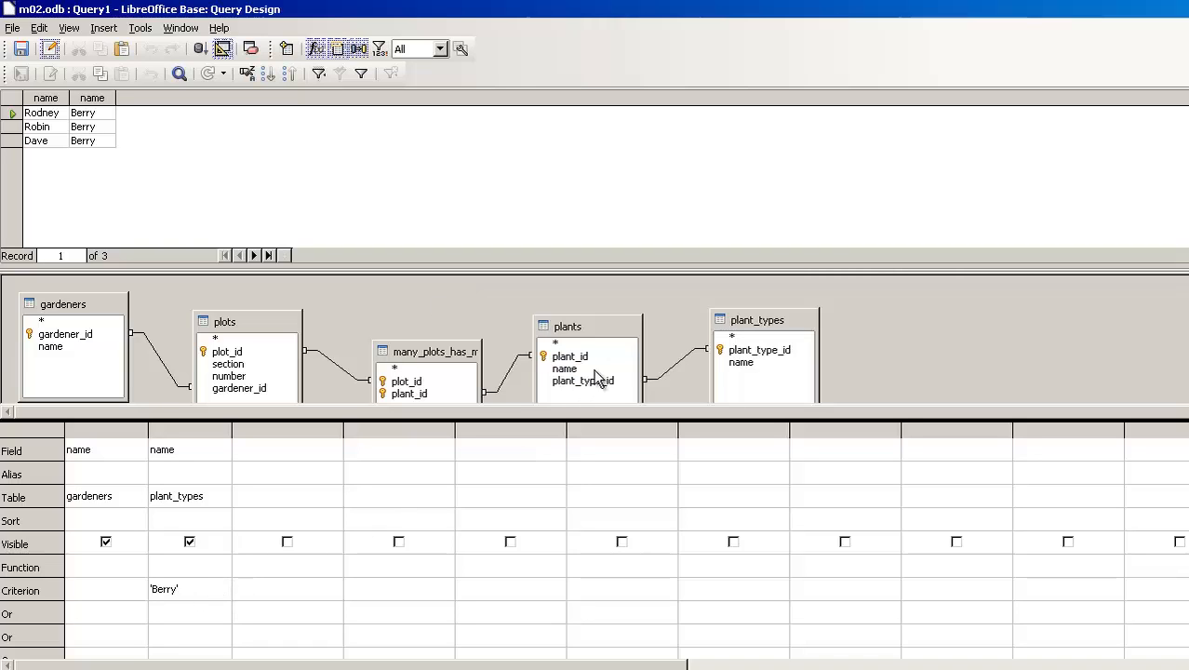
Add the name field of plants to the query and hide the plant_types name column from the output.
double_click(562, 369)
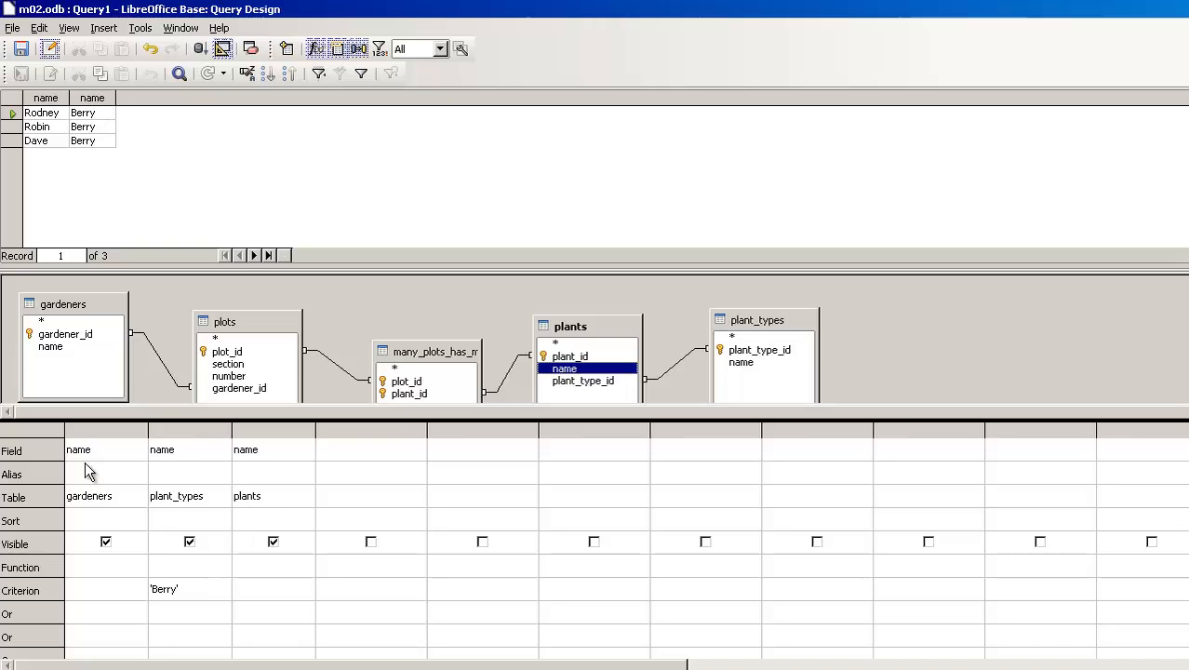
click(190, 543)
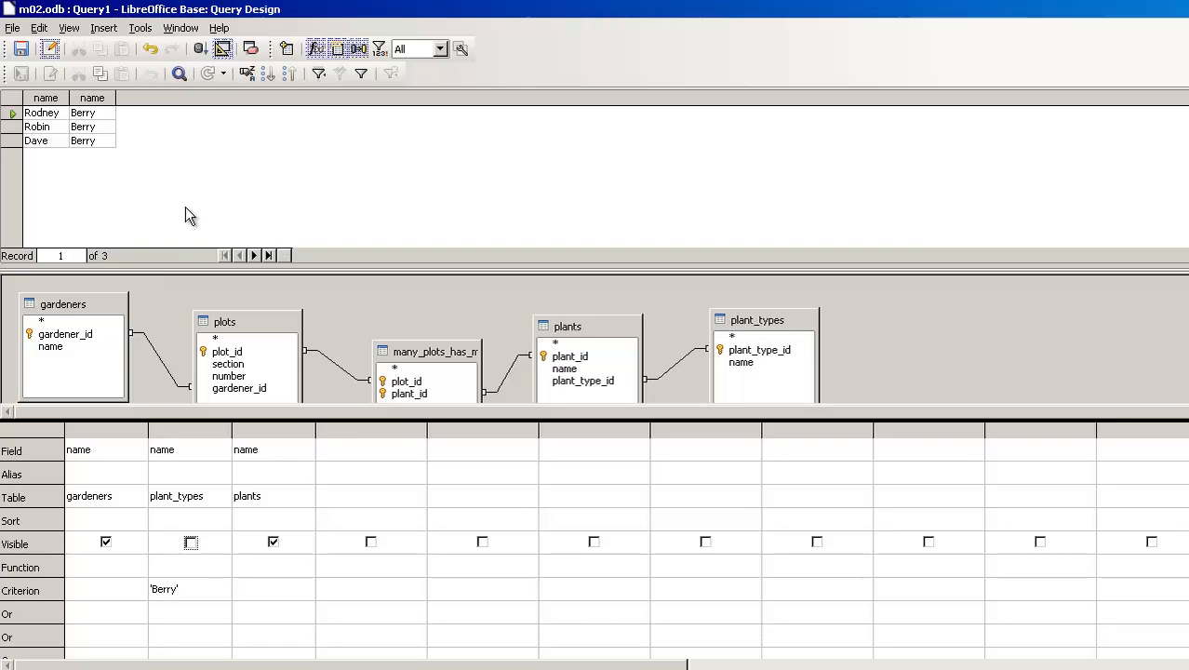
Rerun the query and widen both result columns so the gardener and plant names are fully readable.
click(201, 52)
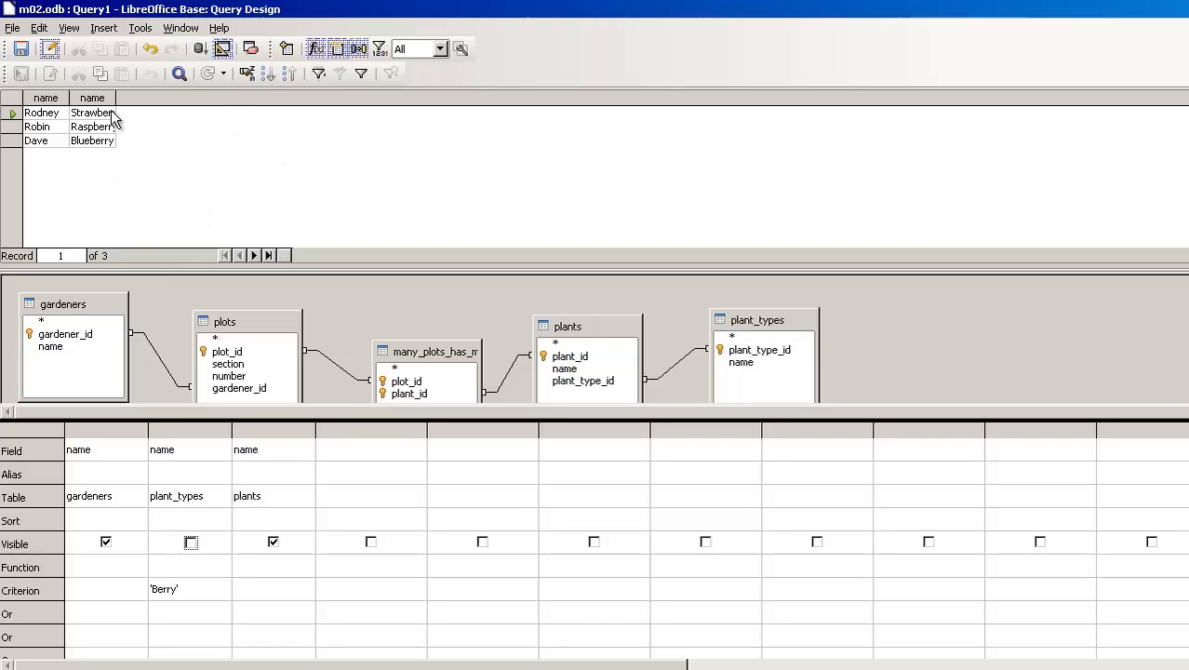
drag(116, 98, 245, 110)
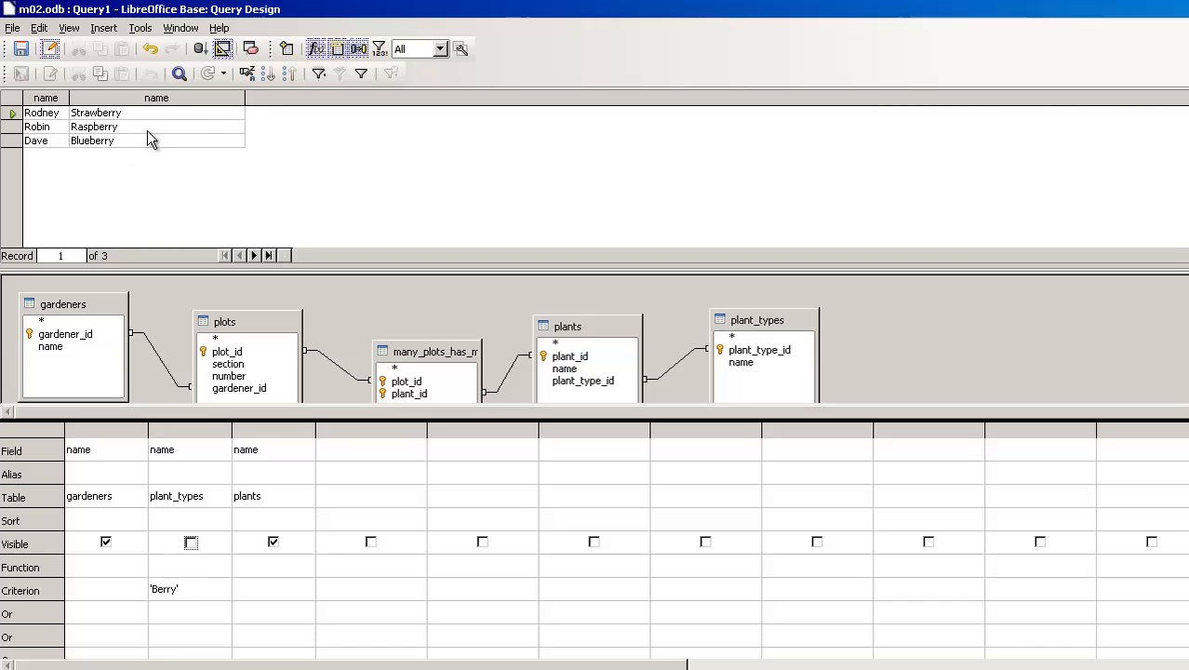
drag(69, 98, 120, 110)
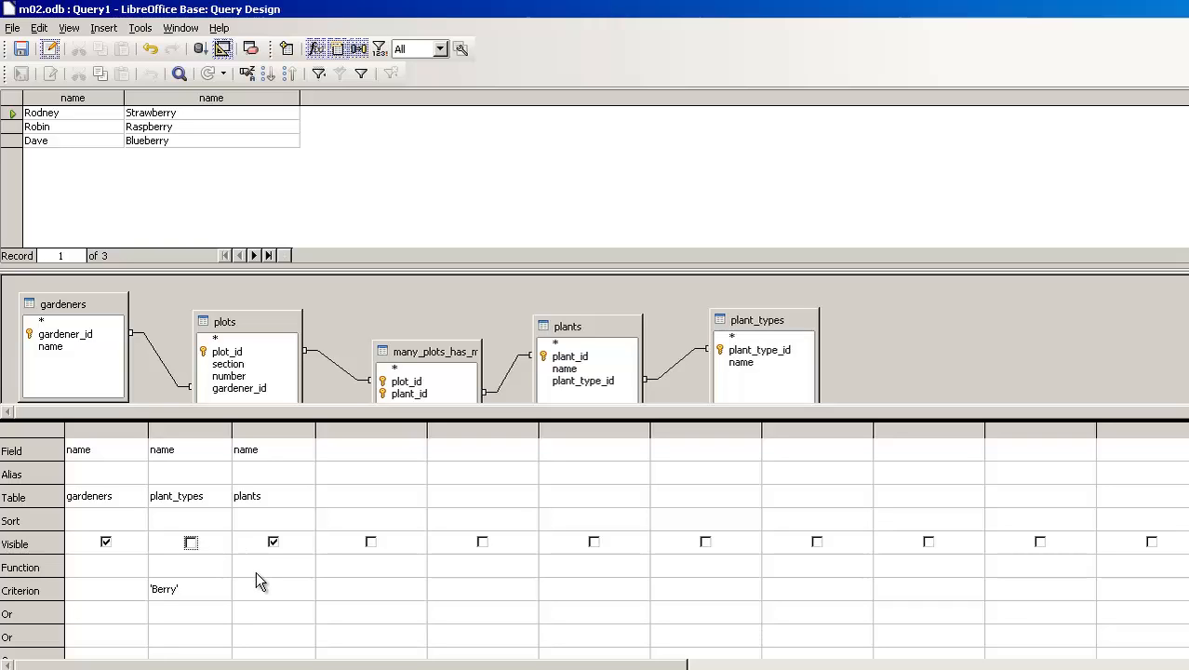
Save the query as qry_who_has_berries and close the query design.
click(20, 48)
drag(676, 312, 503, 294)
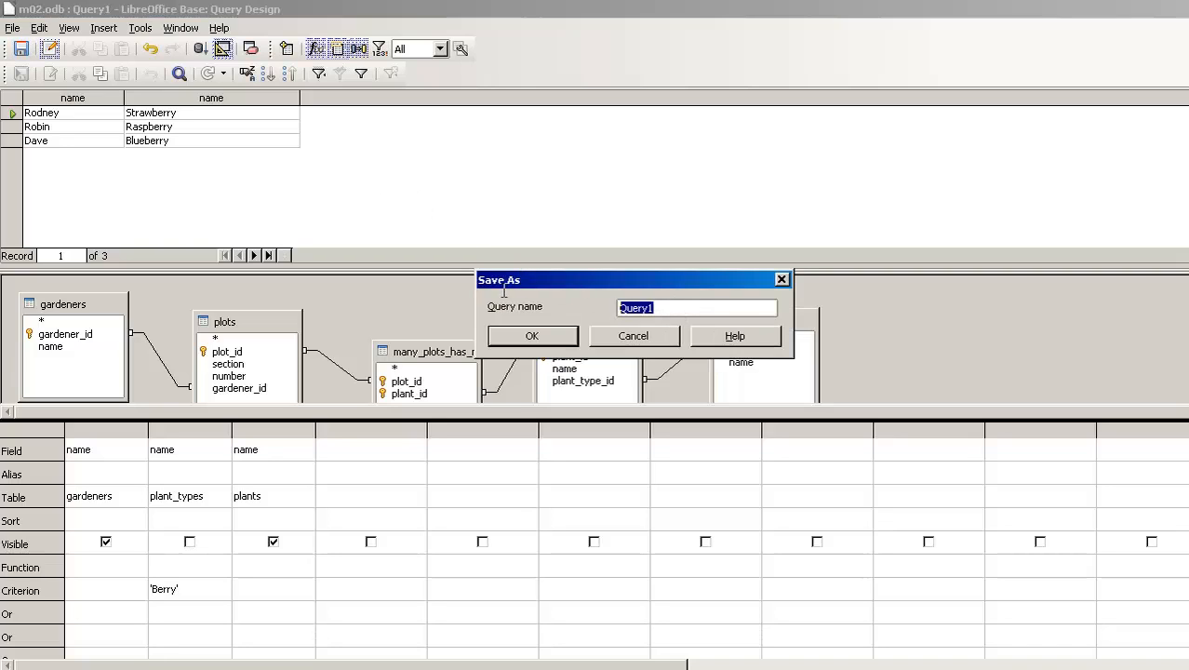
text(qry_)
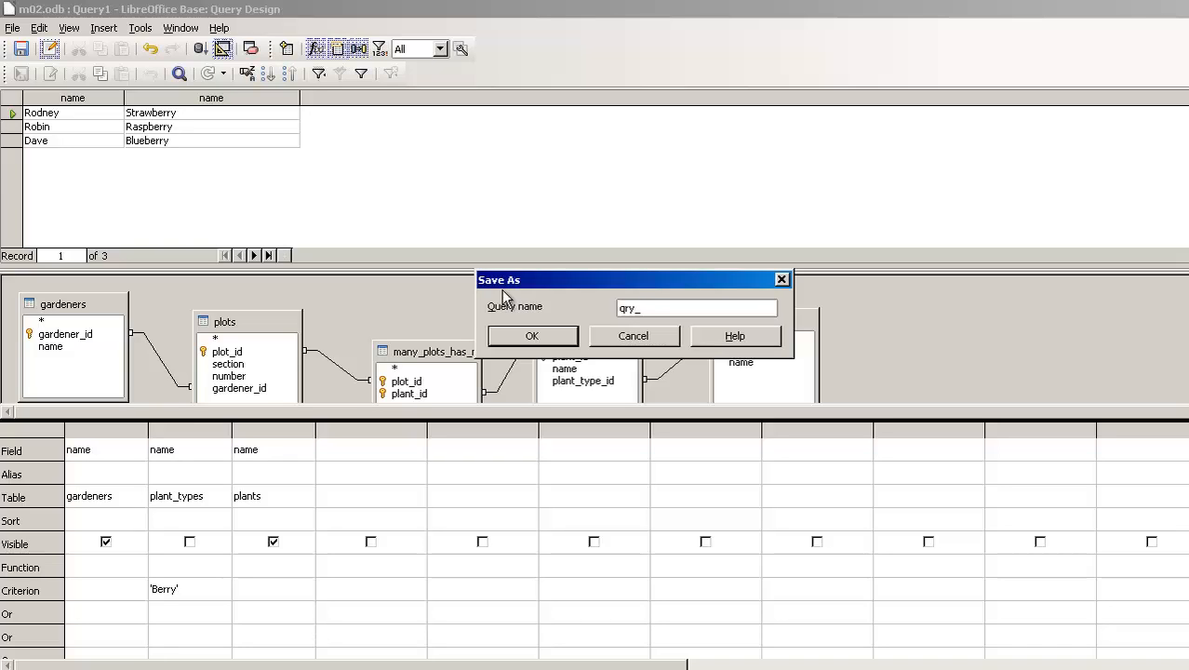
text(who_has_berries)
click(555, 340)
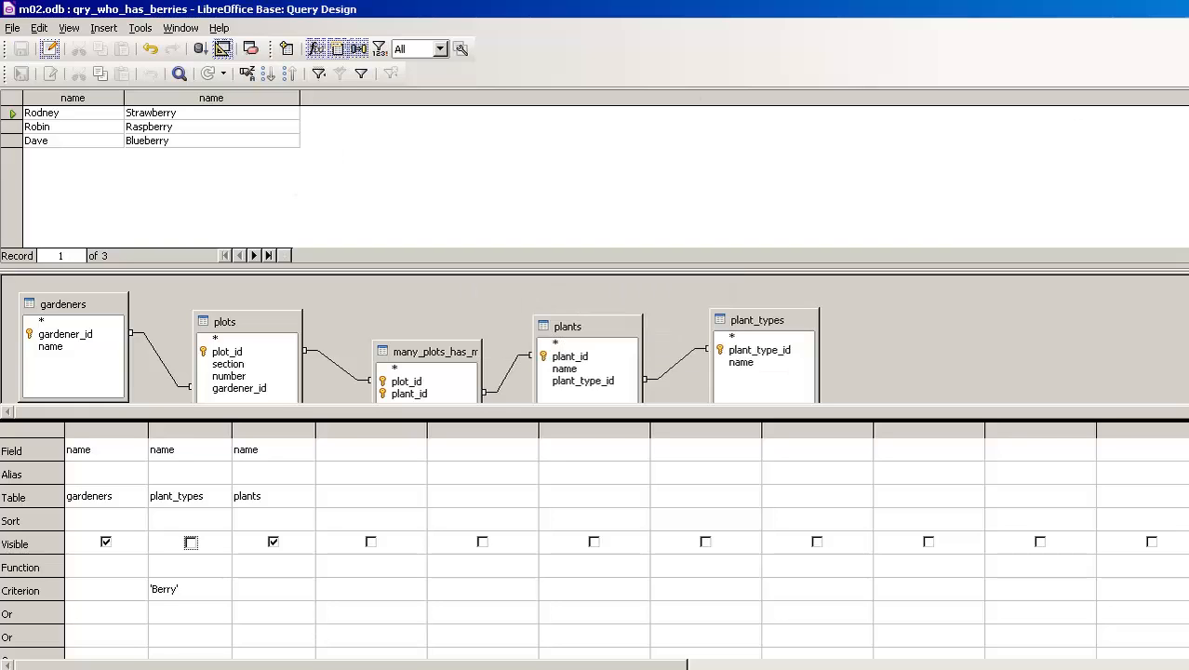
click(1188, 9)
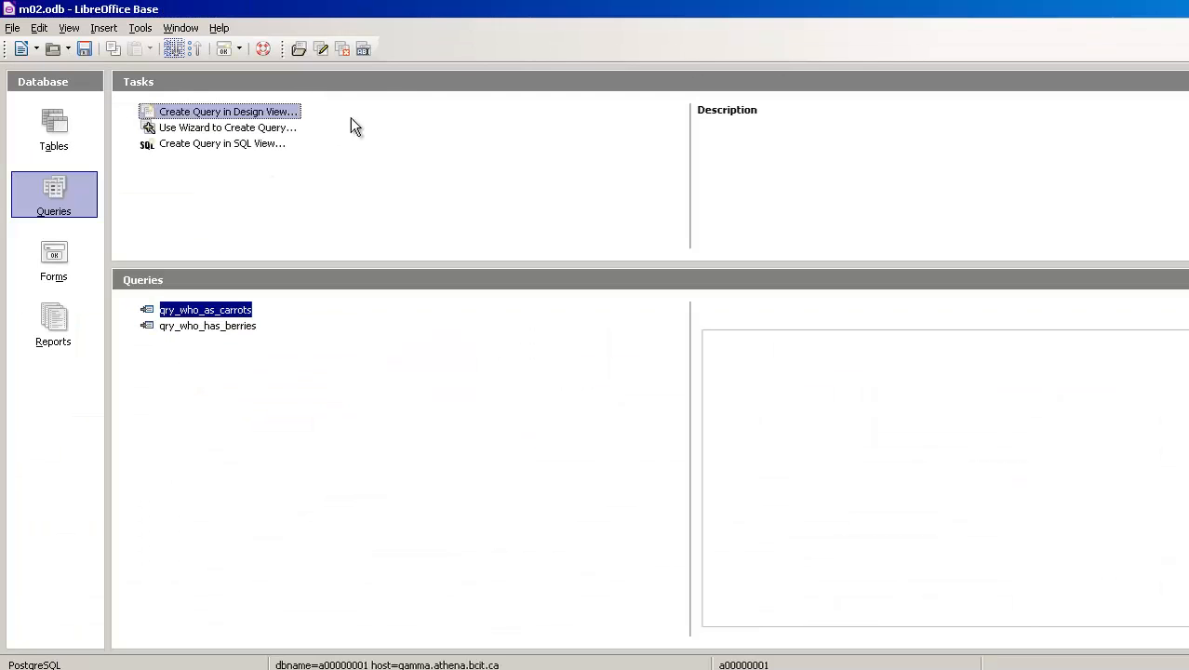
Open the saved qry_who_has_berries query, widen its columns to read the results, and close it.
double_click(192, 324)
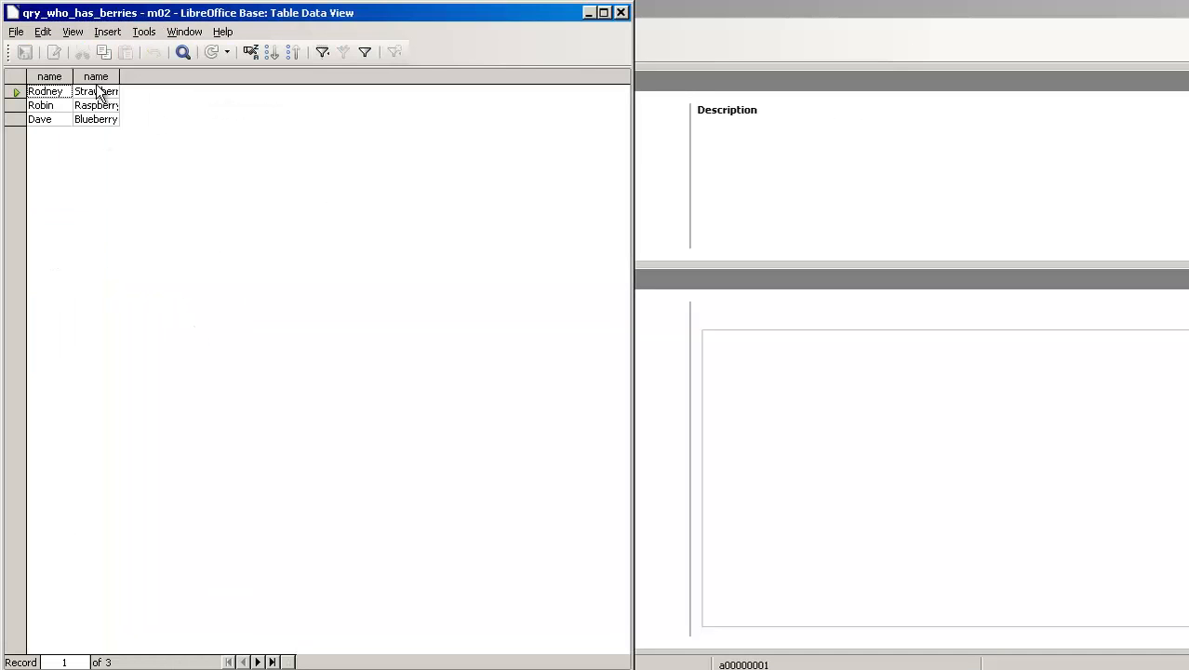
drag(74, 76, 265, 78)
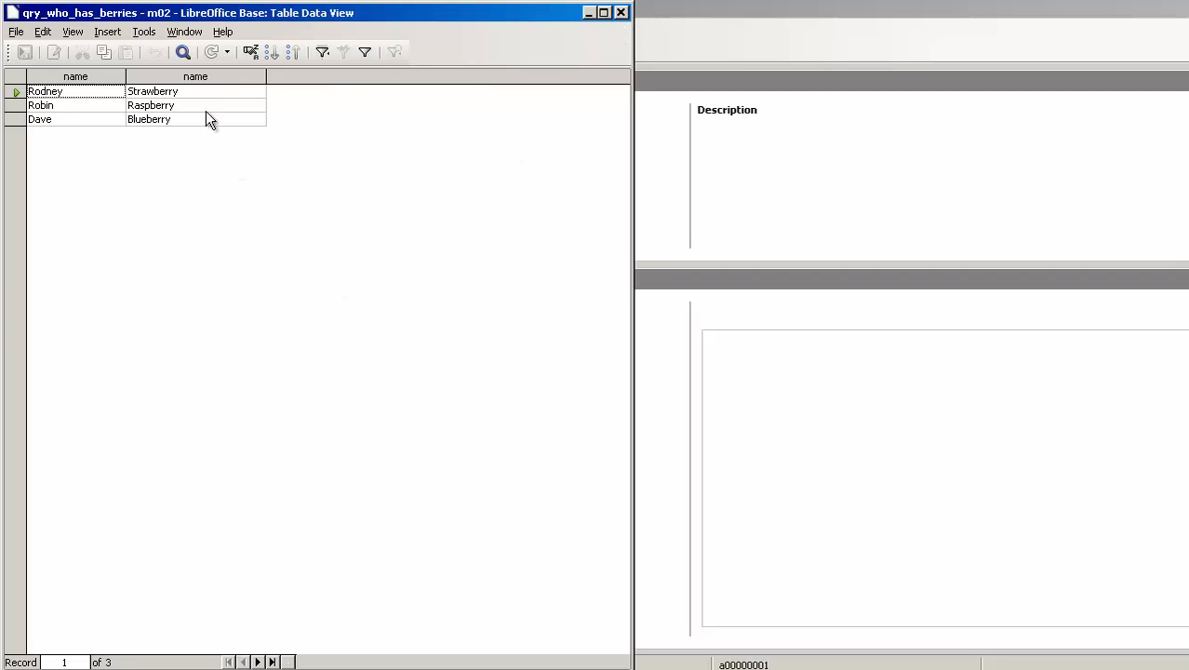
click(621, 12)
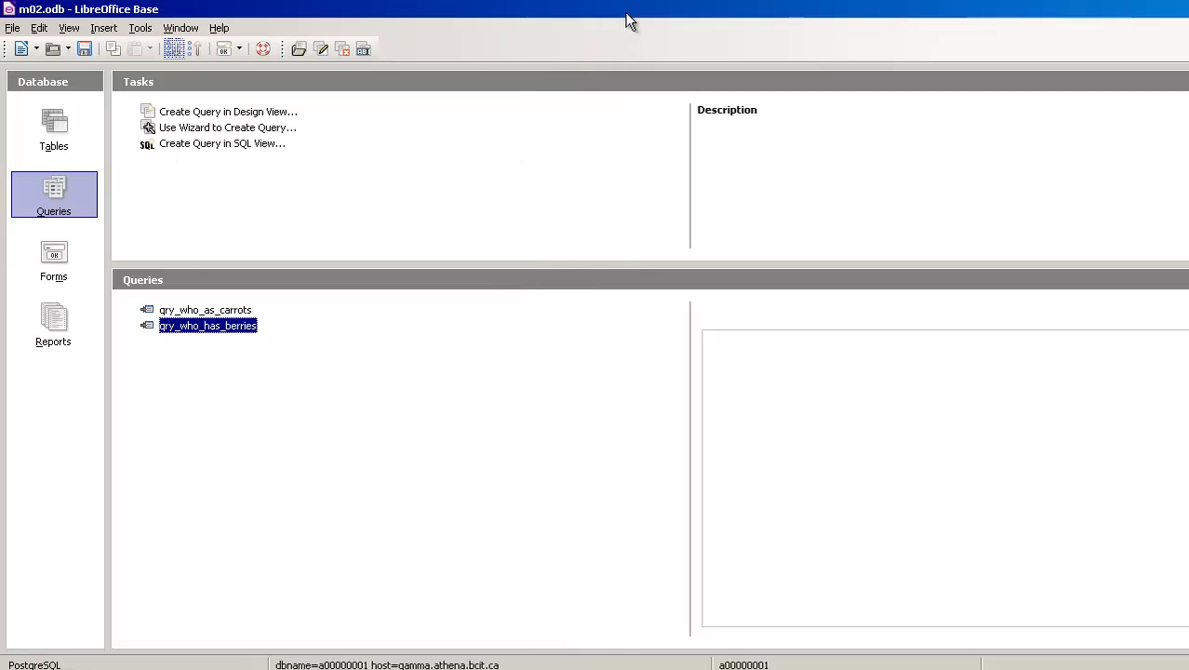